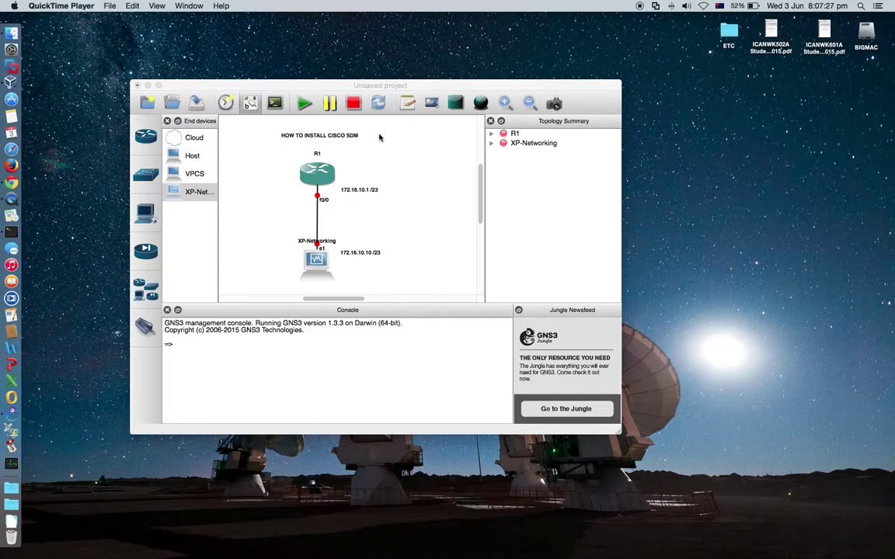
Bring the GNS3 project window forward and deselect the HOW TO INSTALL CISCO SDM title note
{"action": "left_click", "coordinate": [345, 137]}
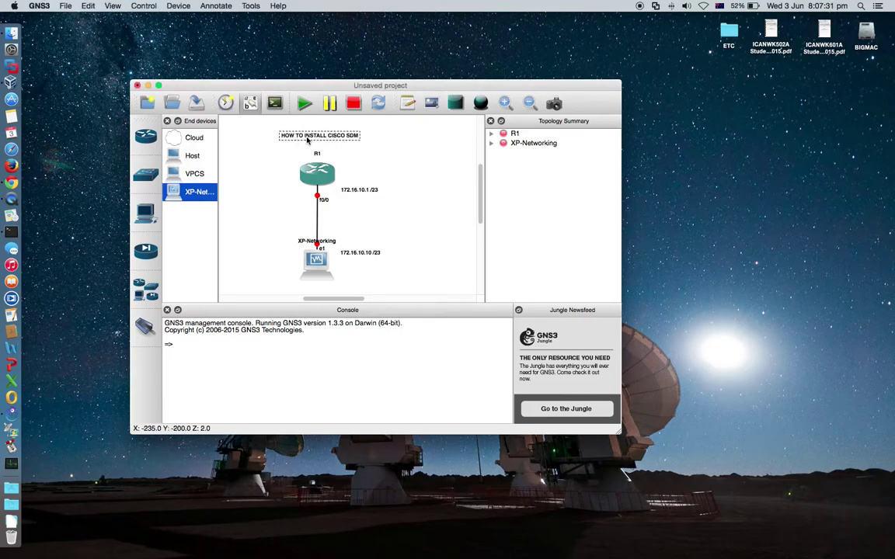
{"action": "left_click", "coordinate": [345, 138]}
{"action": "left_click", "coordinate": [406, 234]}
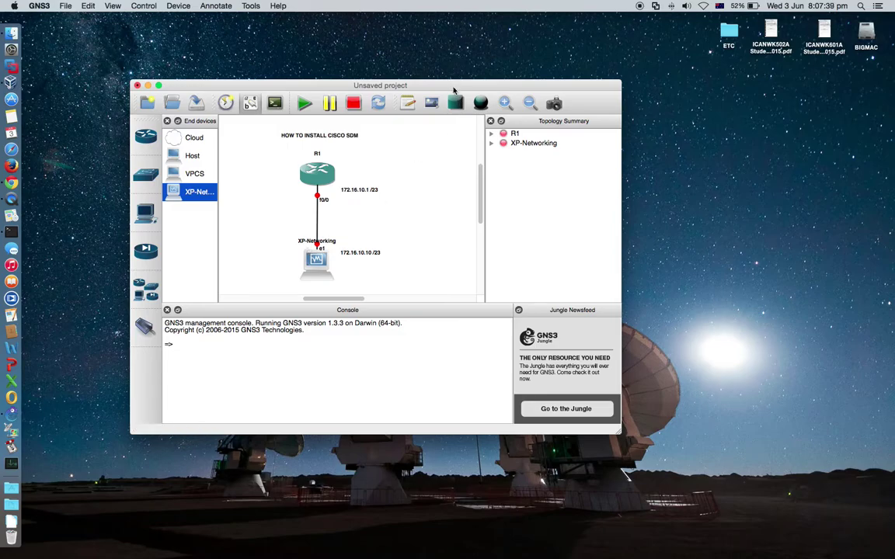
Shift the GNS3 window up and to the left on screen
{"action": "left_click_drag", "start_coordinate": [454, 88], "coordinate": [389, 70]}
{"action": "scroll", "coordinate": [374, 200], "scroll_direction": "up", "scroll_amount": 1}
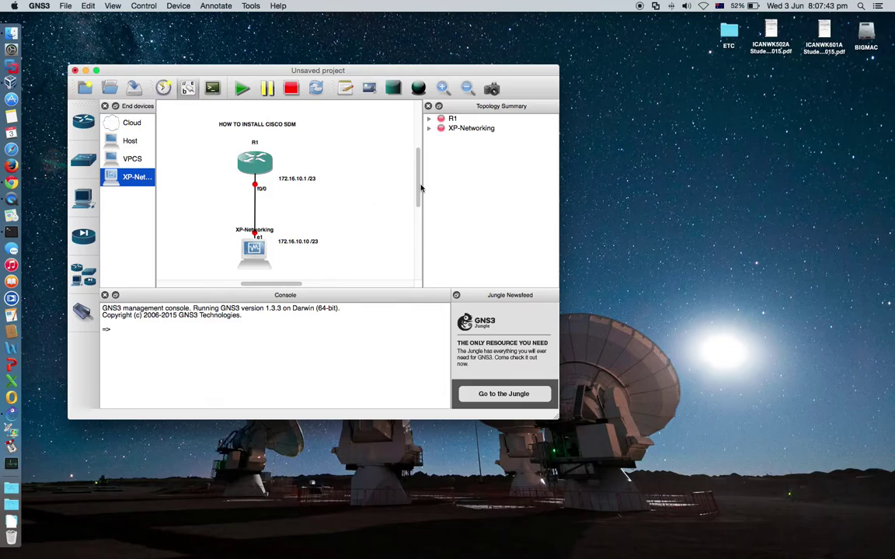
{"action": "left_click_drag", "start_coordinate": [421, 188], "coordinate": [420, 192]}
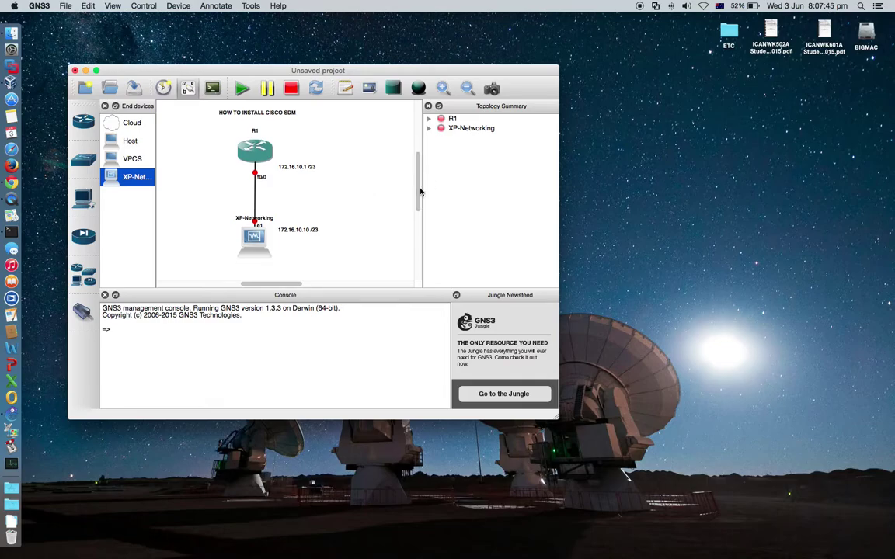
{"action": "left_click_drag", "start_coordinate": [272, 285], "coordinate": [265, 286]}
{"action": "left_click_drag", "start_coordinate": [410, 74], "coordinate": [386, 55]}
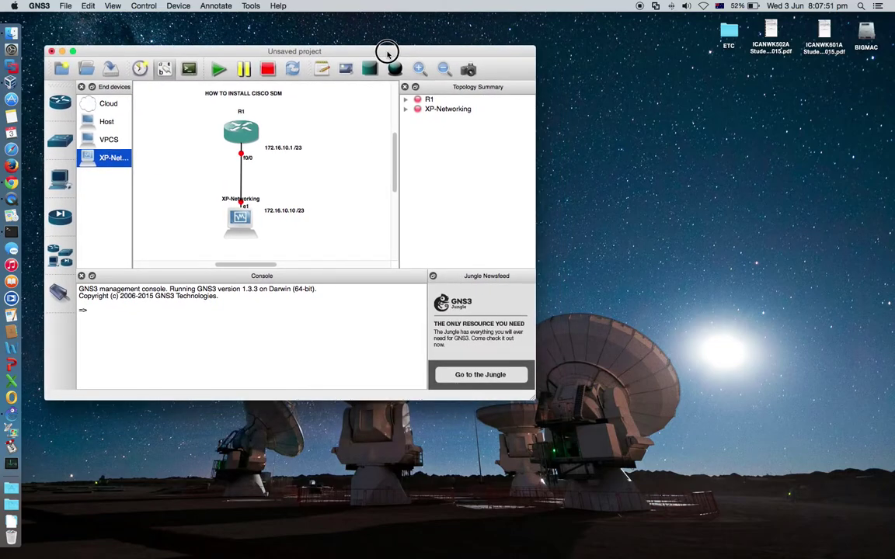
Start all devices in the R1 and XP-Networking topology
{"action": "left_click", "coordinate": [219, 71]}
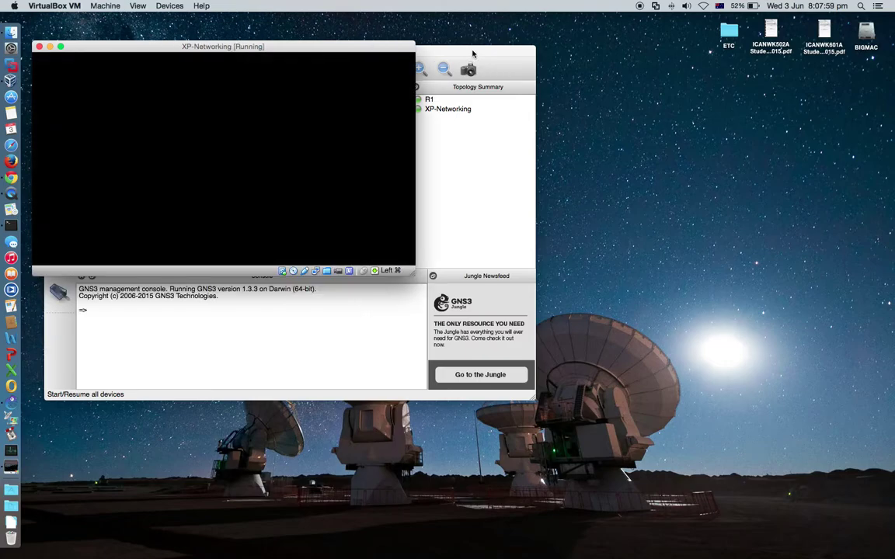
{"action": "left_click", "coordinate": [480, 54]}
{"action": "left_click_drag", "start_coordinate": [480, 54], "coordinate": [632, 143]}
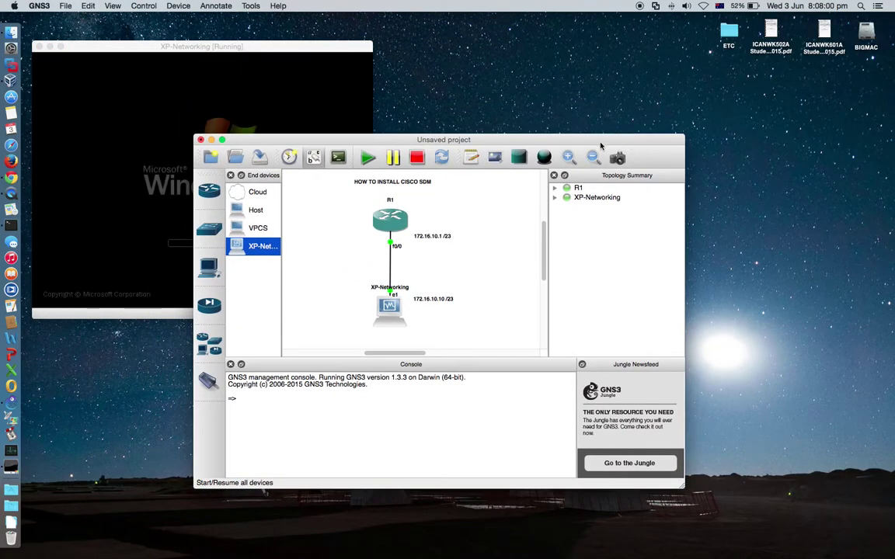
Open R1's telnet console at the R1# prompt and dismiss XP's automatic updates balloon
{"action": "double_click", "coordinate": [391, 225]}
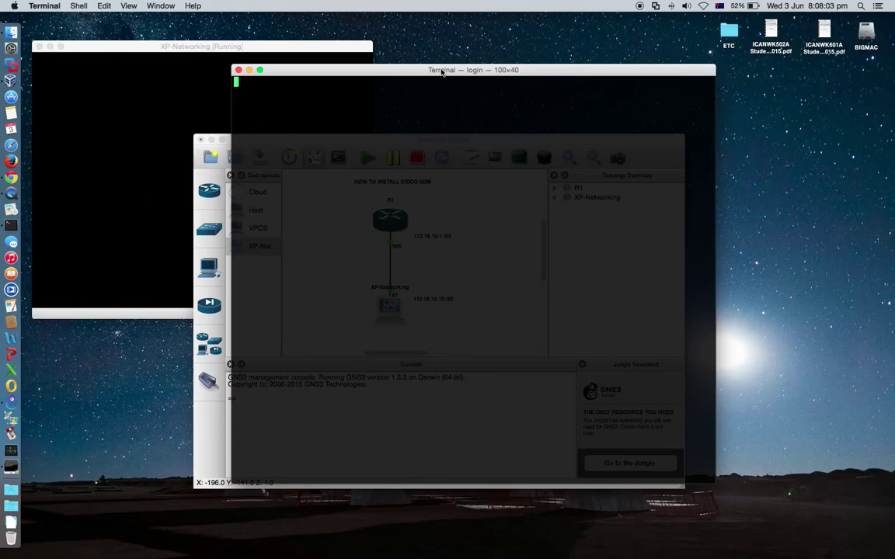
{"action": "left_click_drag", "start_coordinate": [443, 70], "coordinate": [574, 56]}
{"action": "left_click", "coordinate": [289, 155]}
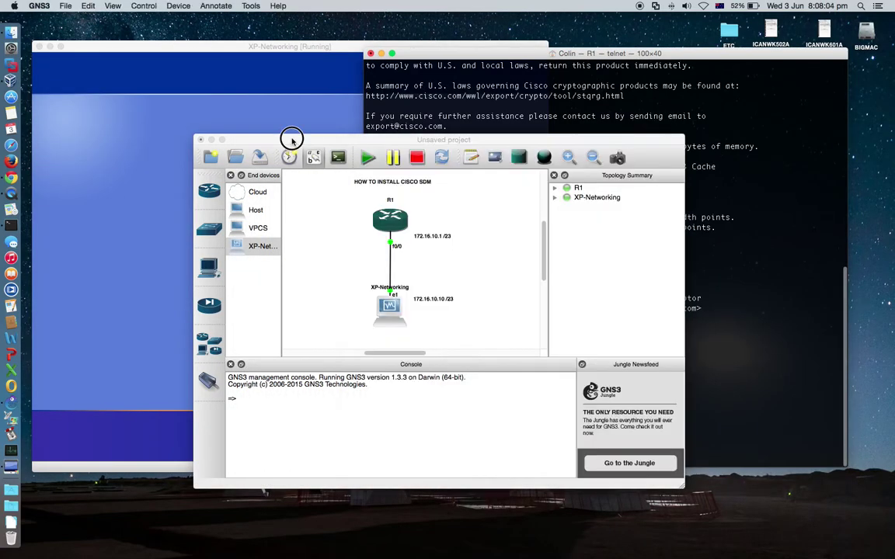
{"action": "left_click", "coordinate": [212, 141]}
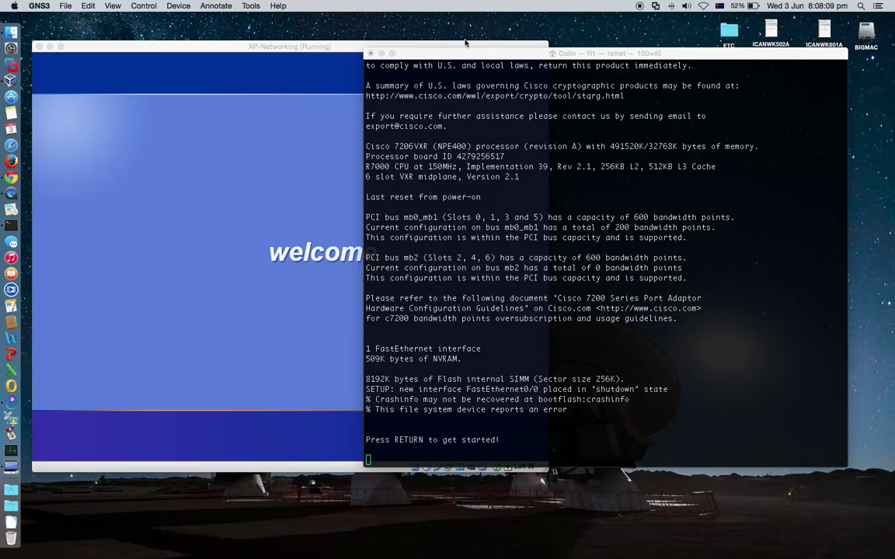
{"action": "left_click_drag", "start_coordinate": [466, 53], "coordinate": [485, 69]}
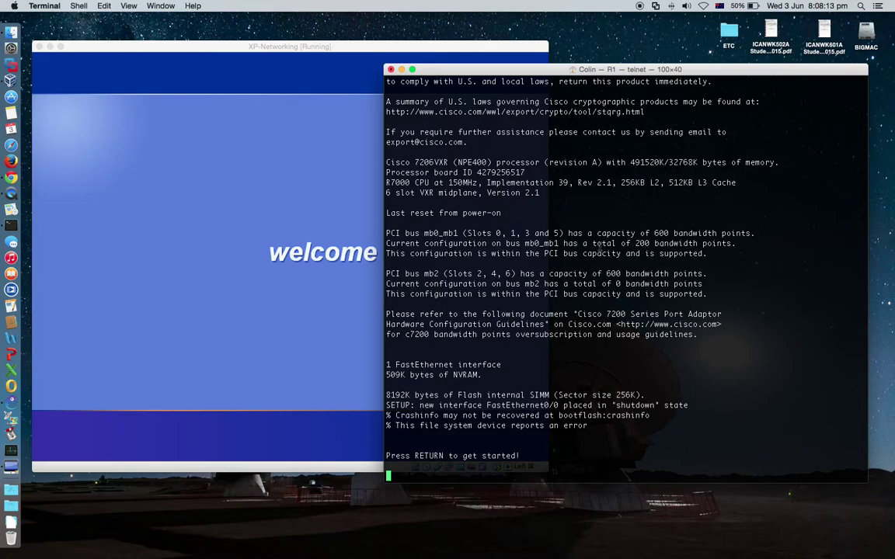
{"action": "key", "text": "Return"}
{"action": "key", "text": "Return"}
{"action": "key", "text": "Return"}
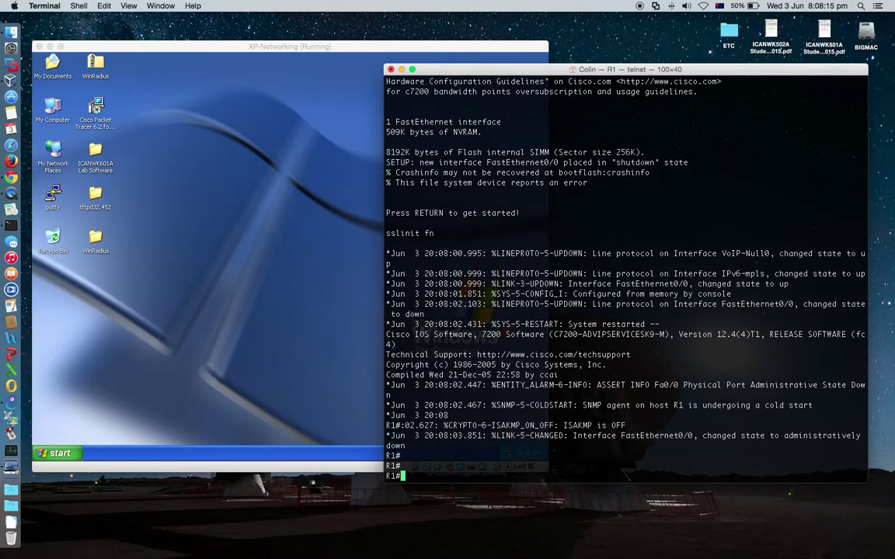
{"action": "left_click", "coordinate": [121, 241]}
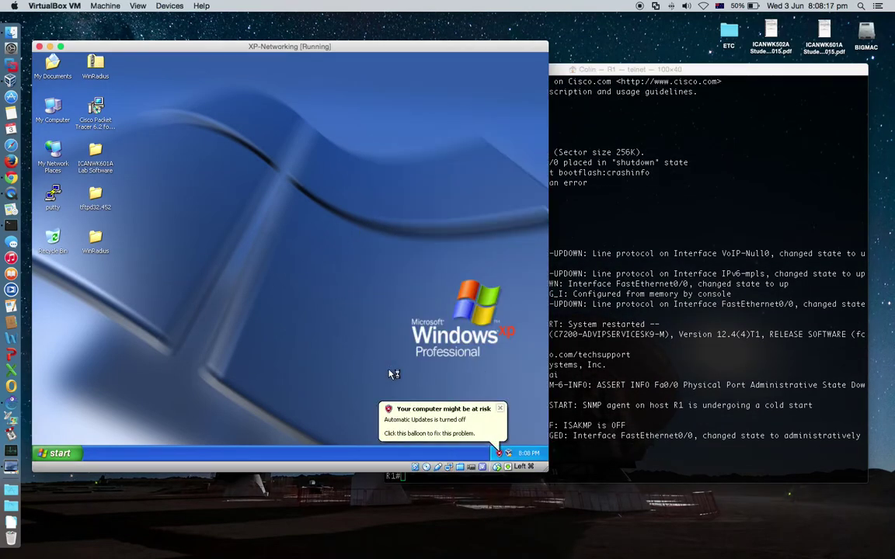
{"action": "left_click", "coordinate": [500, 409]}
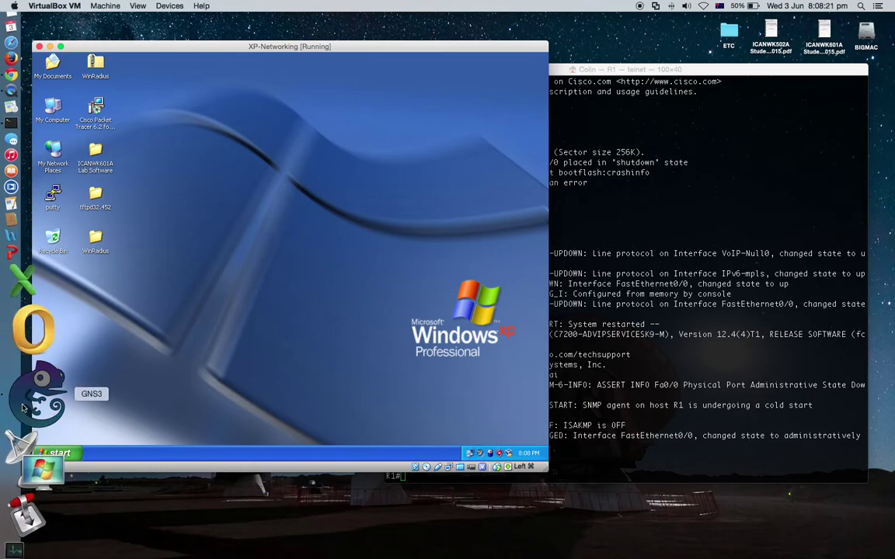
{"action": "left_click", "coordinate": [13, 493]}
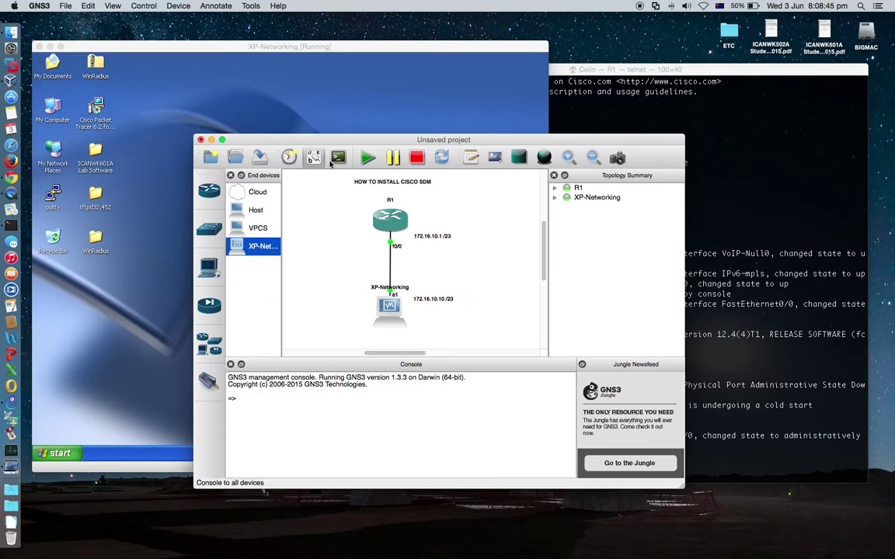
Check XP's TCP/IP: static 172.16.10.10, mask 255.255.255.0, gateway 172.16.10.1; bring R1's console forward
{"action": "left_click", "coordinate": [210, 139]}
{"action": "left_click", "coordinate": [373, 267]}
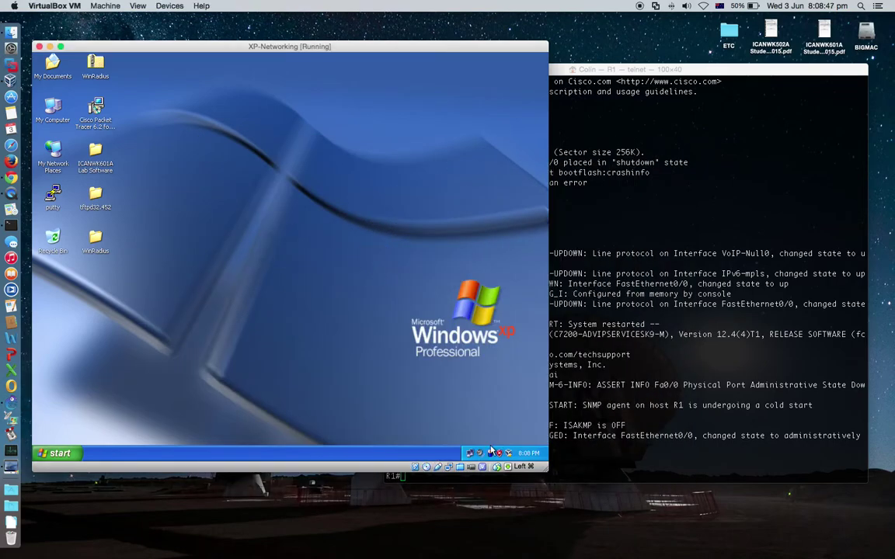
{"action": "left_click", "coordinate": [470, 453]}
{"action": "left_click", "coordinate": [224, 340]}
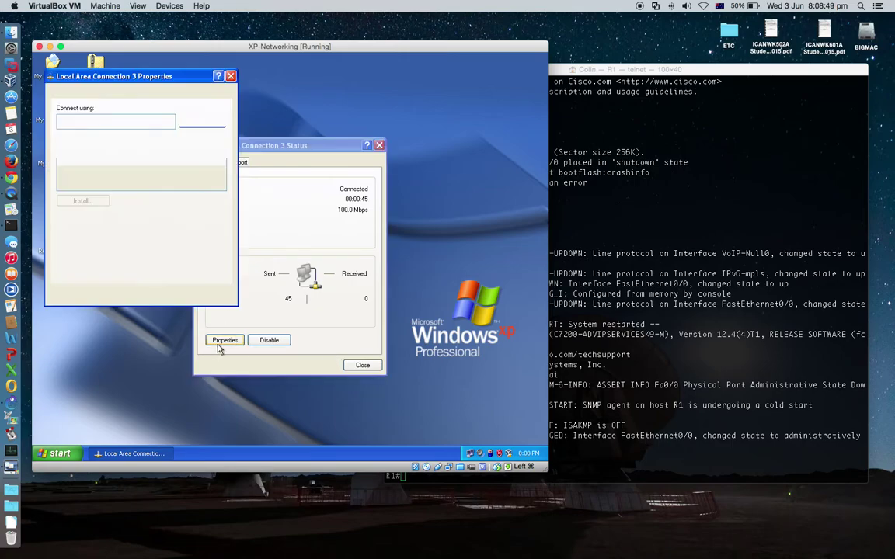
{"action": "left_click", "coordinate": [116, 180]}
{"action": "double_click", "coordinate": [118, 180]}
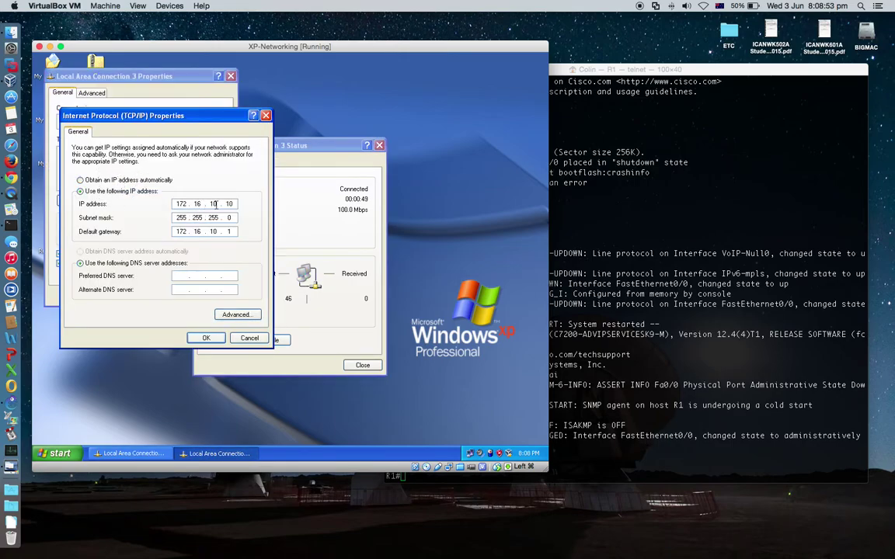
{"action": "left_click", "coordinate": [207, 337]}
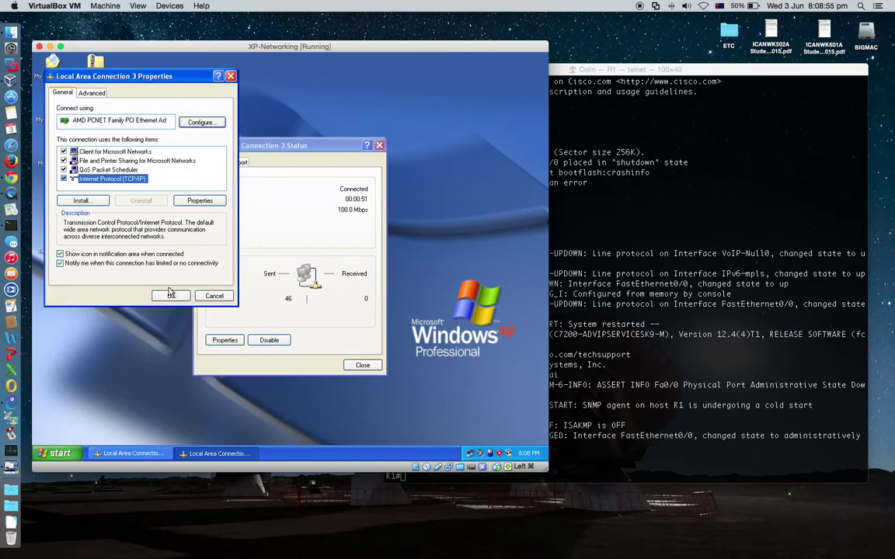
{"action": "left_click", "coordinate": [172, 296]}
{"action": "left_click", "coordinate": [363, 365]}
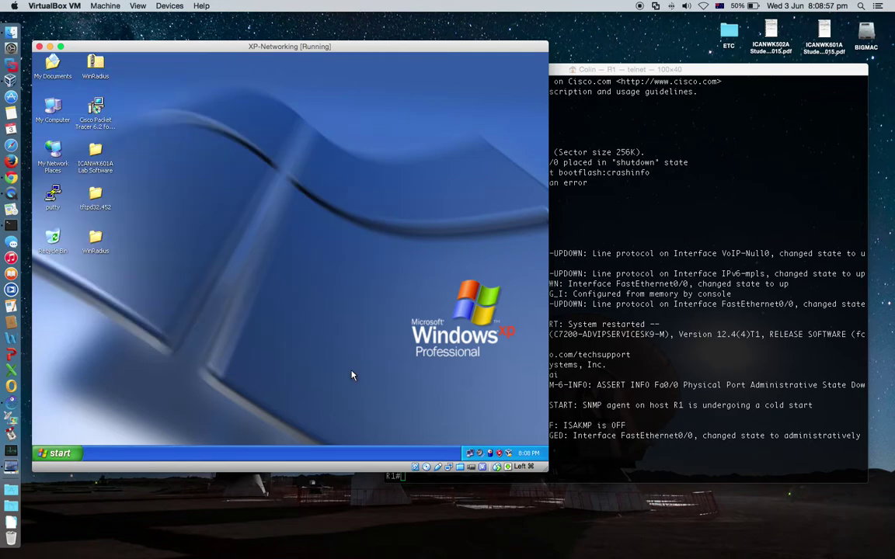
{"action": "left_click_drag", "start_coordinate": [715, 75], "coordinate": [582, 56]}
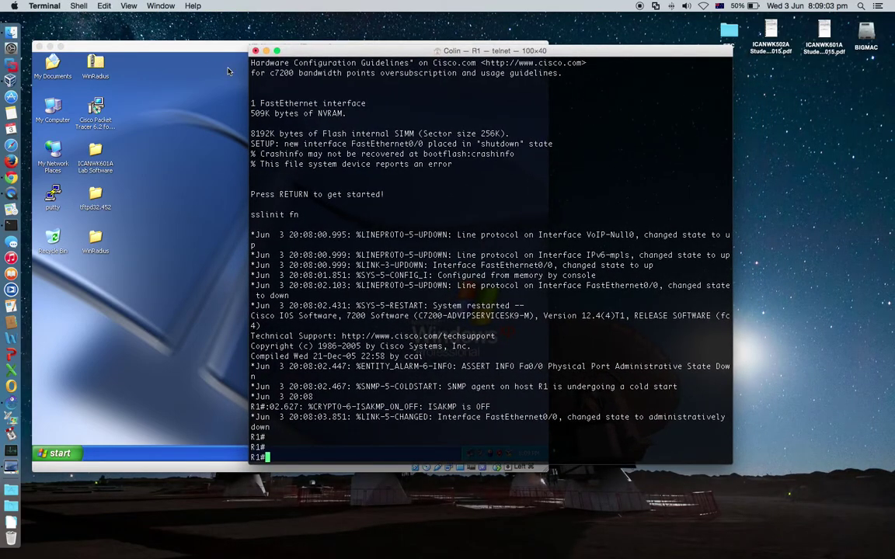
Run 'sh run' on R1 and page through, noting FastEthernet0/0 is unaddressed and shut down
{"action": "left_click", "coordinate": [50, 47]}
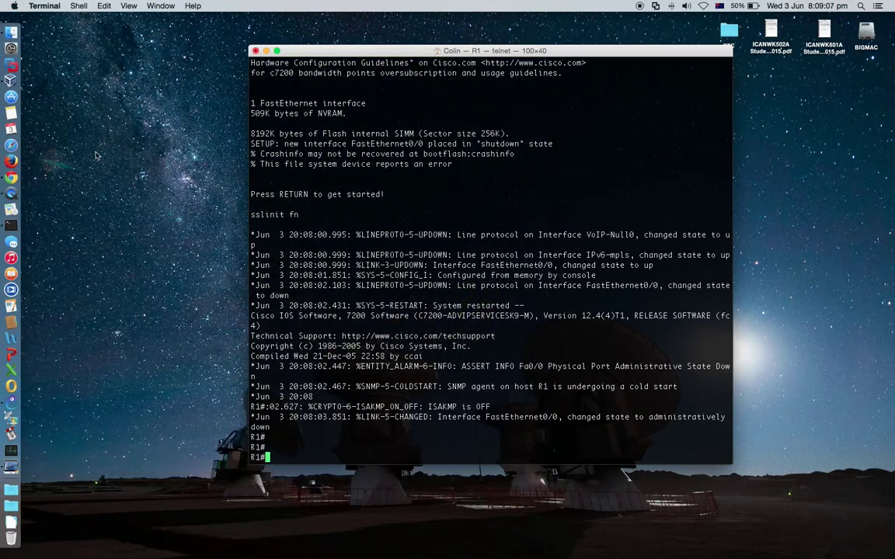
{"action": "left_click_drag", "start_coordinate": [471, 54], "coordinate": [468, 58]}
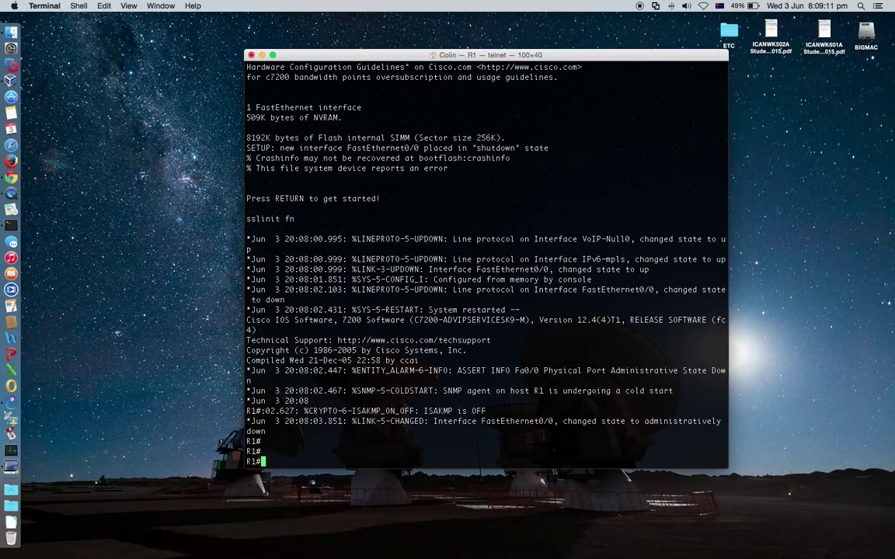
{"action": "key", "text": "Return"}
{"action": "type", "text": "sh ip"}
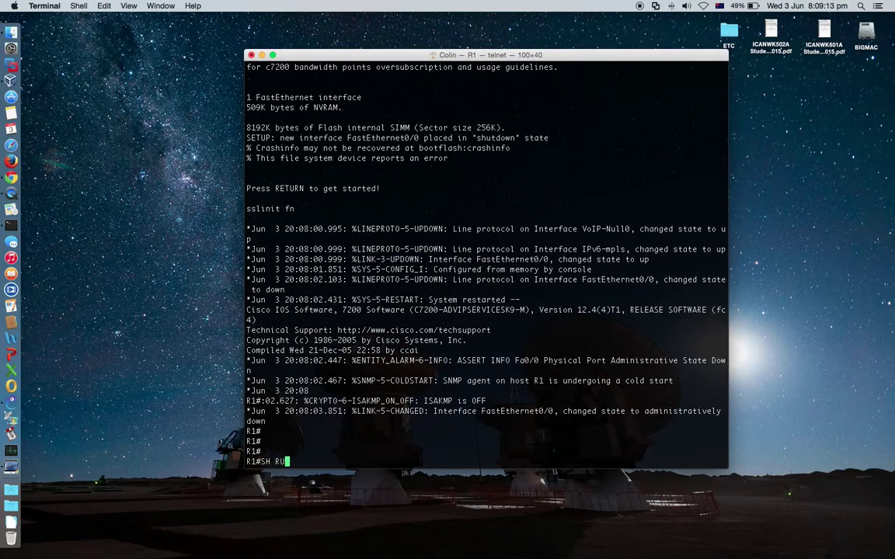
{"action": "key", "text": "BackSpace"}
{"action": "key", "text": "BackSpace"}
{"action": "key", "text": "BackSpace"}
{"action": "key", "text": "BackSpace"}
{"action": "key", "text": "BackSpace"}
{"action": "type", "text": "sh run"}
{"action": "key", "text": "Return"}
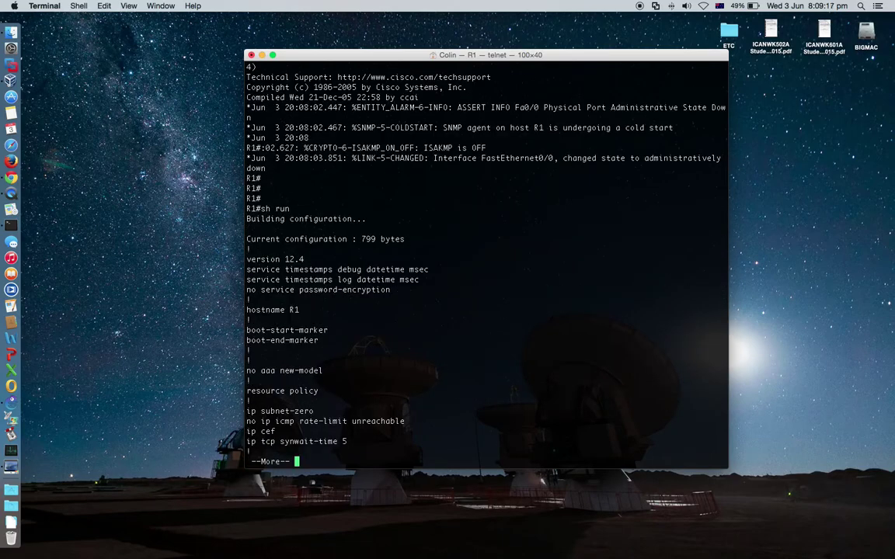
{"action": "key", "text": "space"}
{"action": "key", "text": "space"}
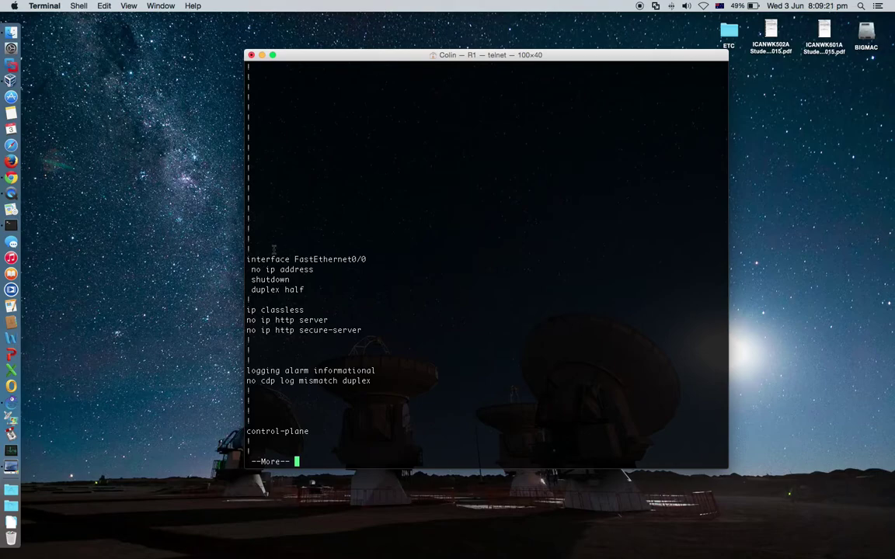
{"action": "left_click_drag", "start_coordinate": [293, 259], "coordinate": [371, 281]}
{"action": "left_click", "coordinate": [402, 330]}
{"action": "key", "text": "space"}
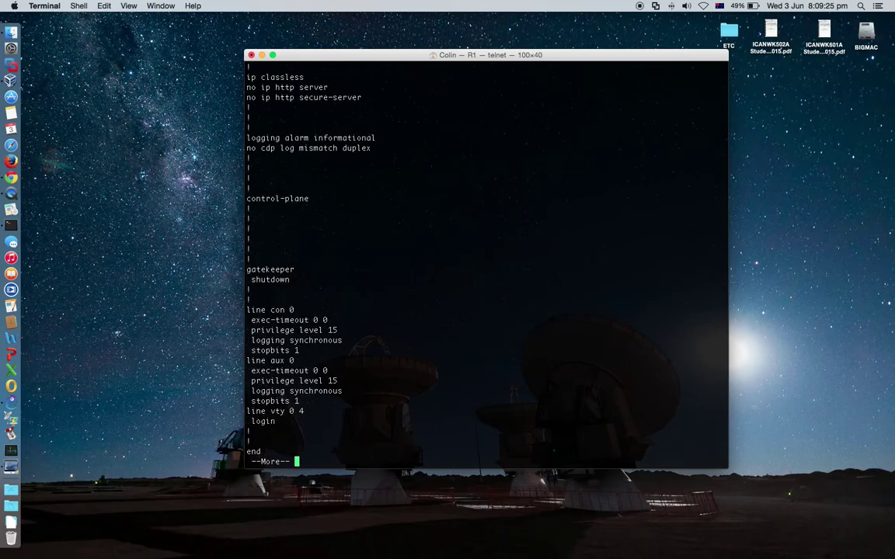
{"action": "key", "text": "space"}
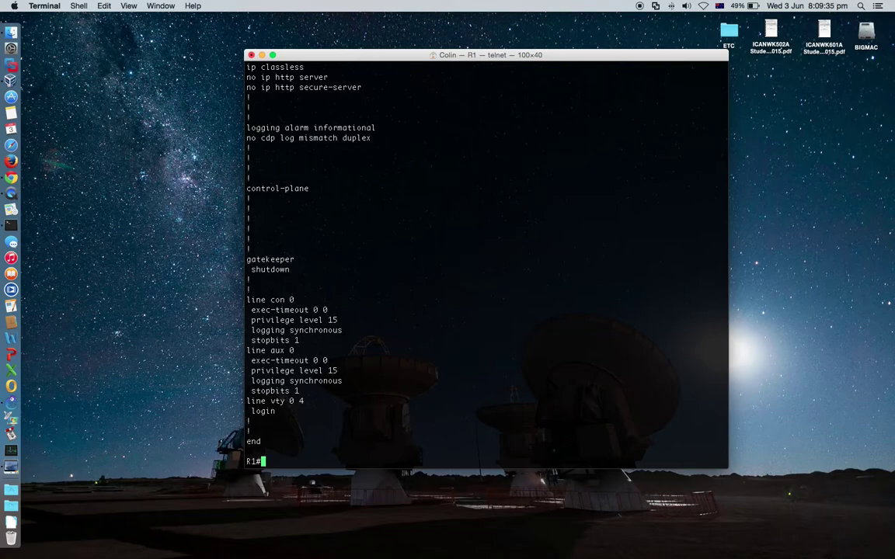
Enter conf t and int fa0/0, then set ip address 172.16.10.1 255.255.255.0
{"action": "type", "text": "conf t"}
{"action": "key", "text": "Return"}
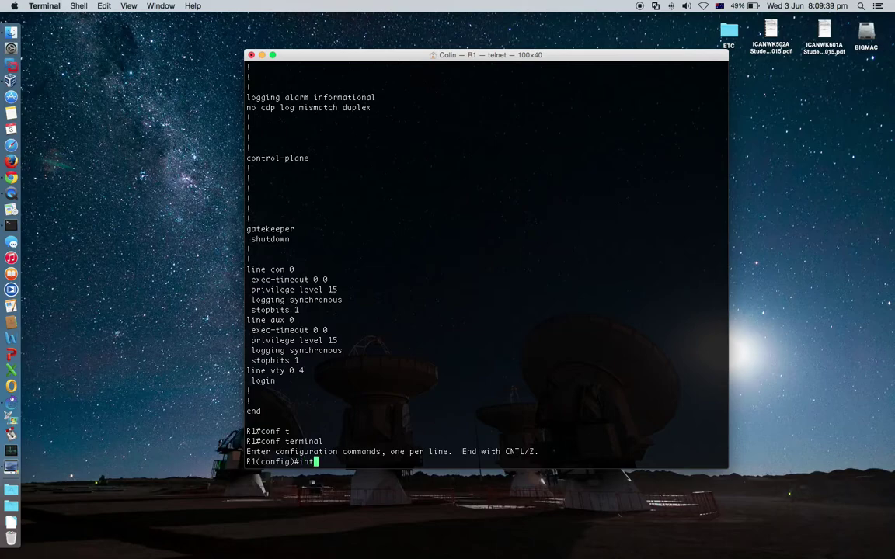
{"action": "type", "text": "int fa0/0"}
{"action": "key", "text": "Return"}
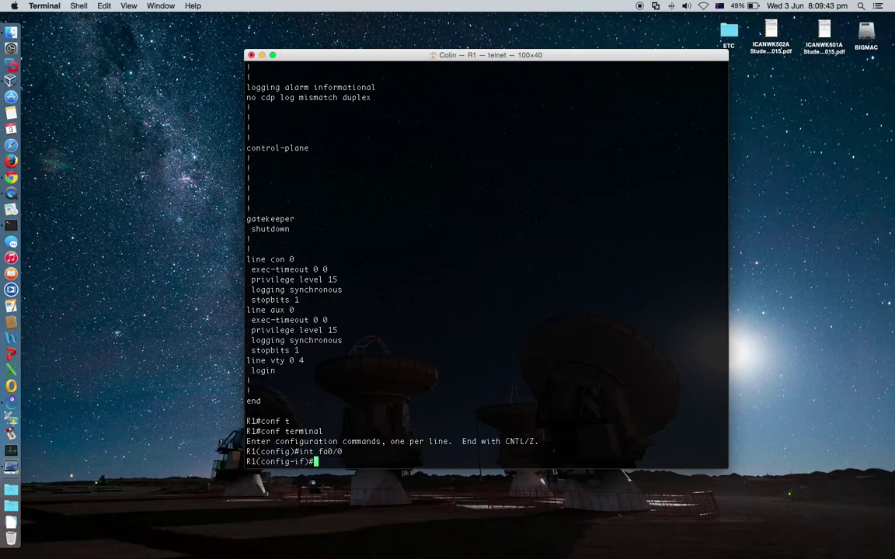
{"action": "type", "text": "ip add 172.16.10.1 255.255.255.0"}
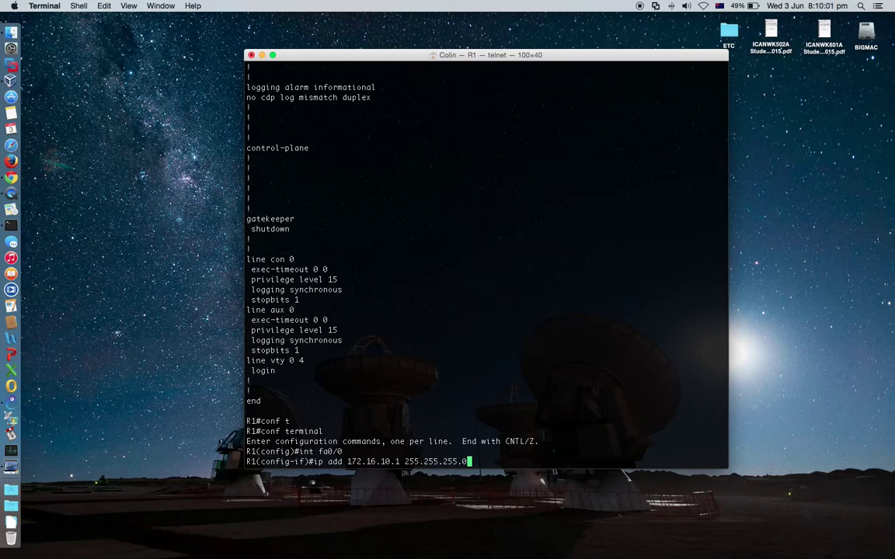
{"action": "key", "text": "Return"}
Enable FastEthernet0/0 with no shut and exit to global configuration
{"action": "type", "text": "no shut"}
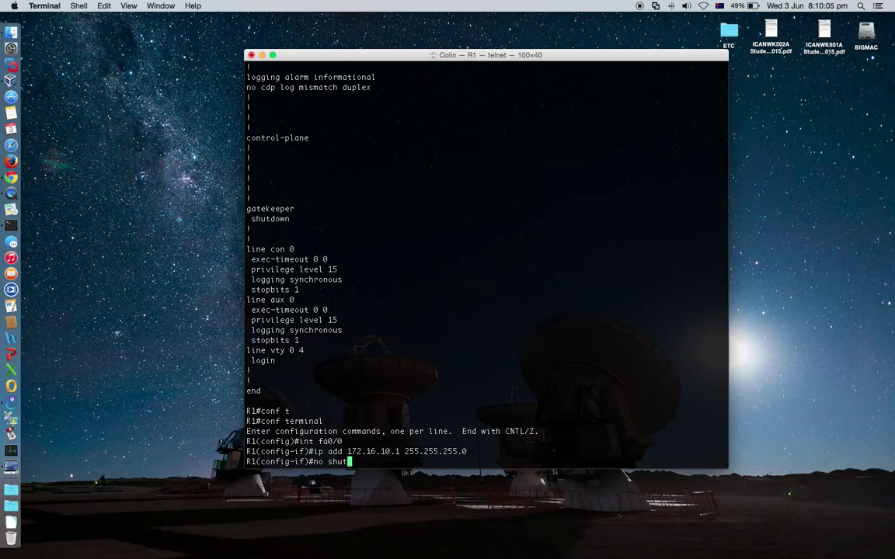
{"action": "key", "text": "Return"}
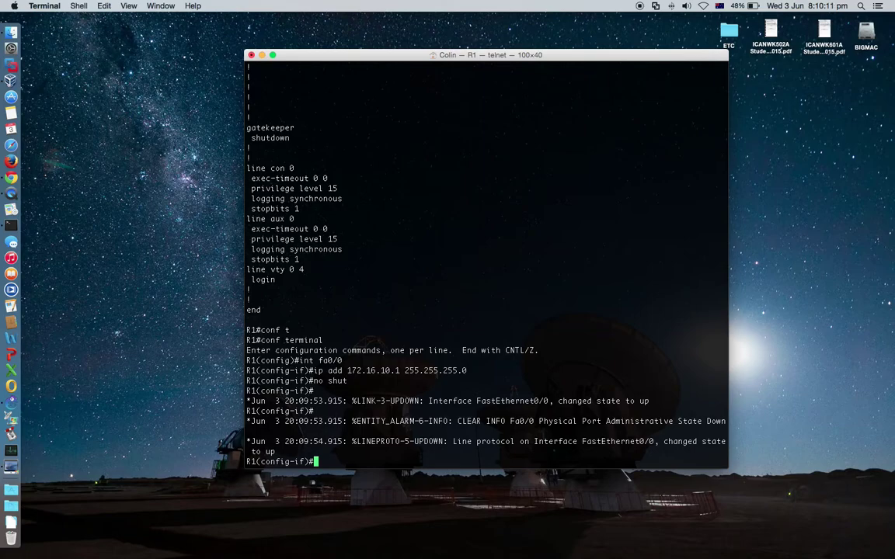
{"action": "type", "text": "exit"}
{"action": "key", "text": "Return"}
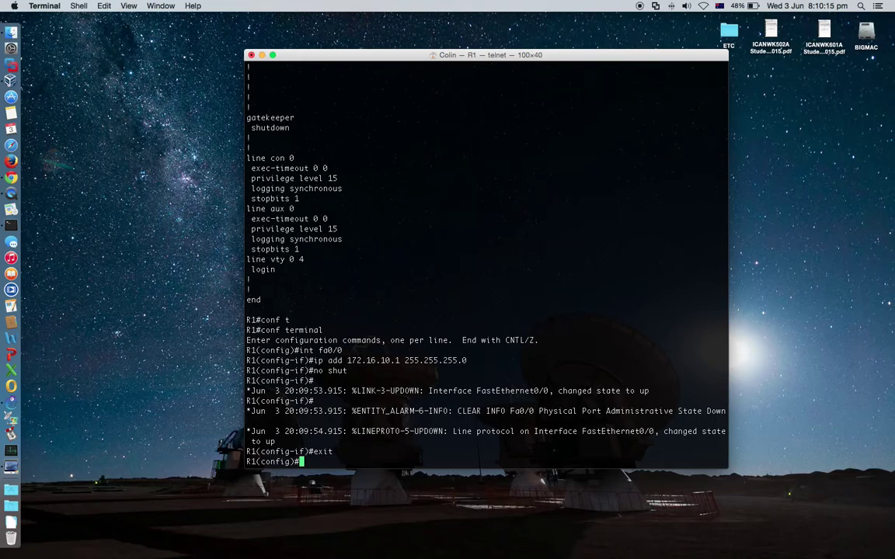
Run 'do ping 172.16.10.10' from R1, getting 80 percent success (4/5)
{"action": "type", "text": "do ping 172.16.10.10"}
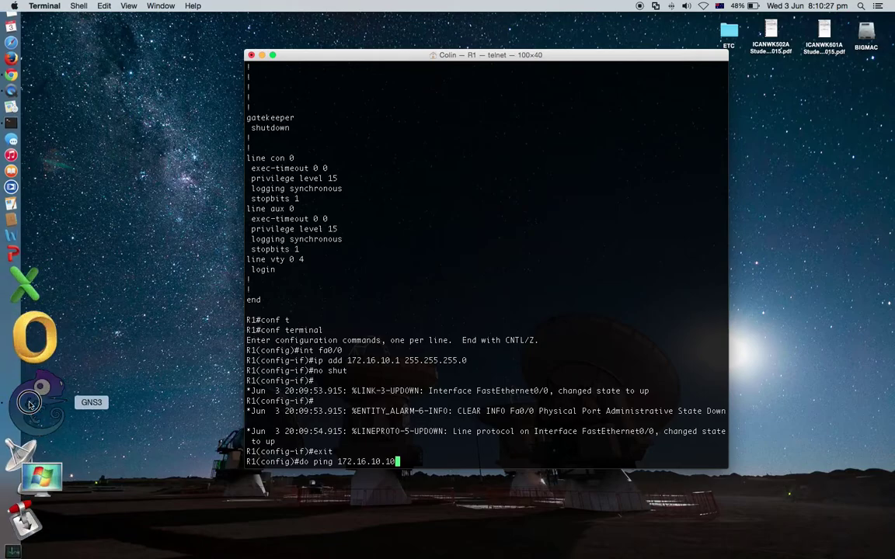
{"action": "left_click", "coordinate": [29, 403]}
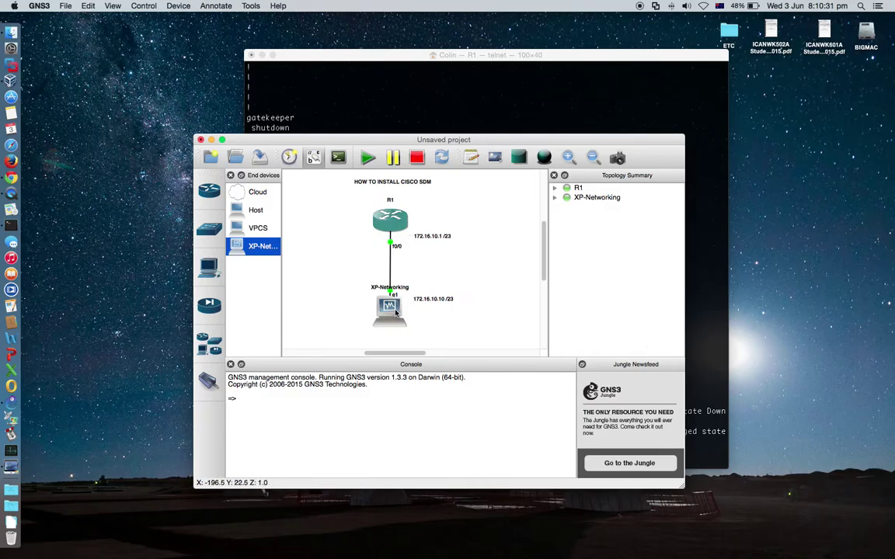
{"action": "left_click", "coordinate": [702, 325]}
{"action": "key", "text": "Return"}
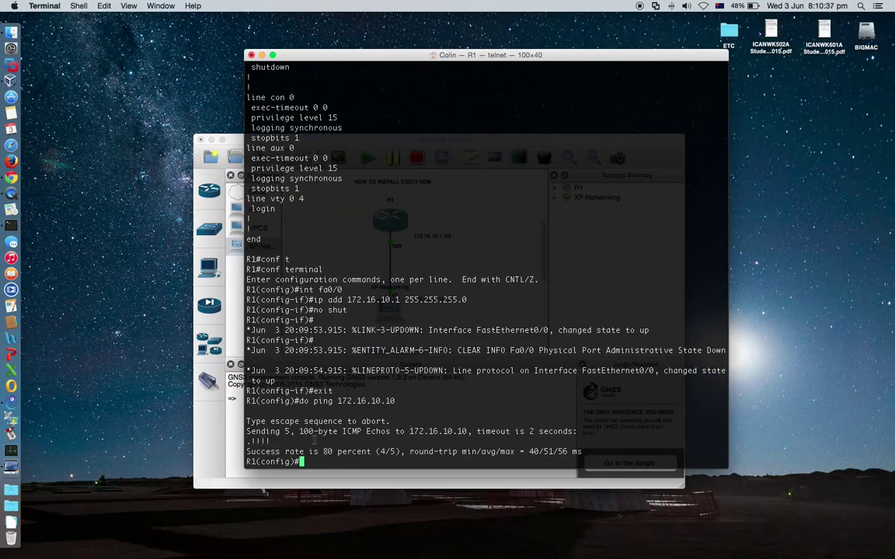
Repeat R1's ping to 172.16.10.10 and open a Command Prompt on the XP machine via Run
{"action": "key", "text": "Up"}
{"action": "key", "text": "Return"}
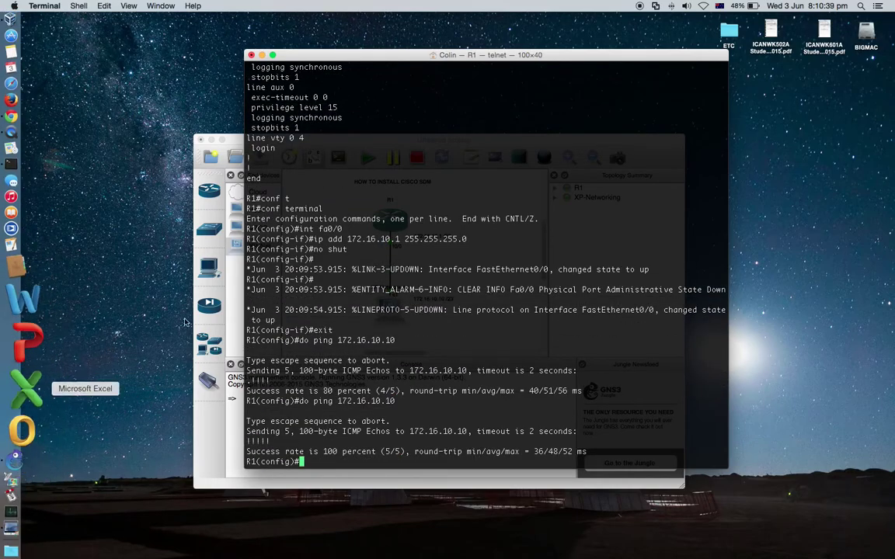
{"action": "left_click", "coordinate": [24, 473]}
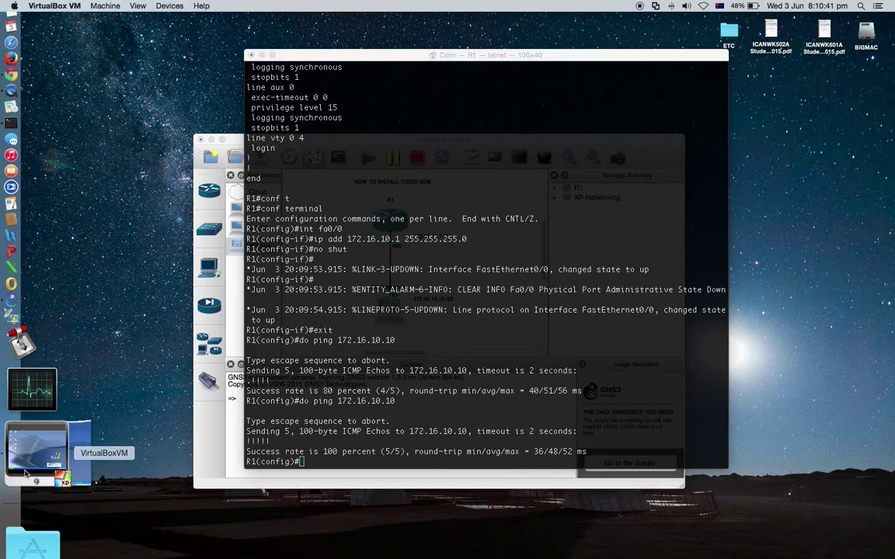
{"action": "left_click", "coordinate": [56, 453]}
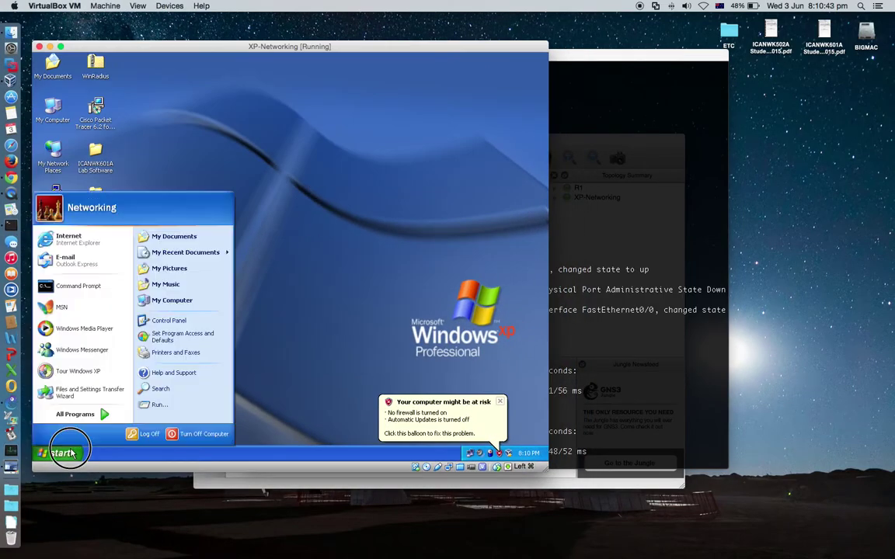
{"action": "left_click", "coordinate": [133, 407]}
{"action": "key", "text": "Return"}
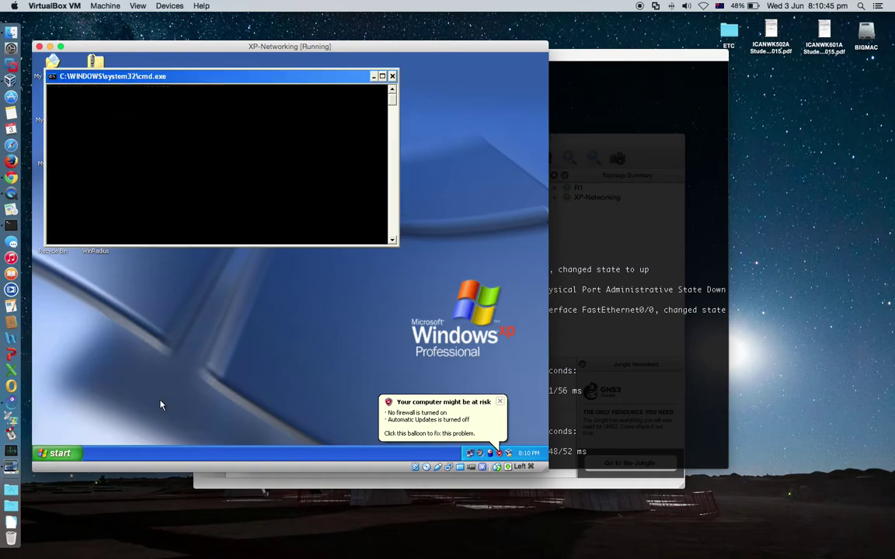
Run ipconfig and ping 172.16.10.1 on XP, then close the command prompt and notification
{"action": "type", "text": "i"}
{"action": "type", "text": "pconfig"}
{"action": "key", "text": "Return"}
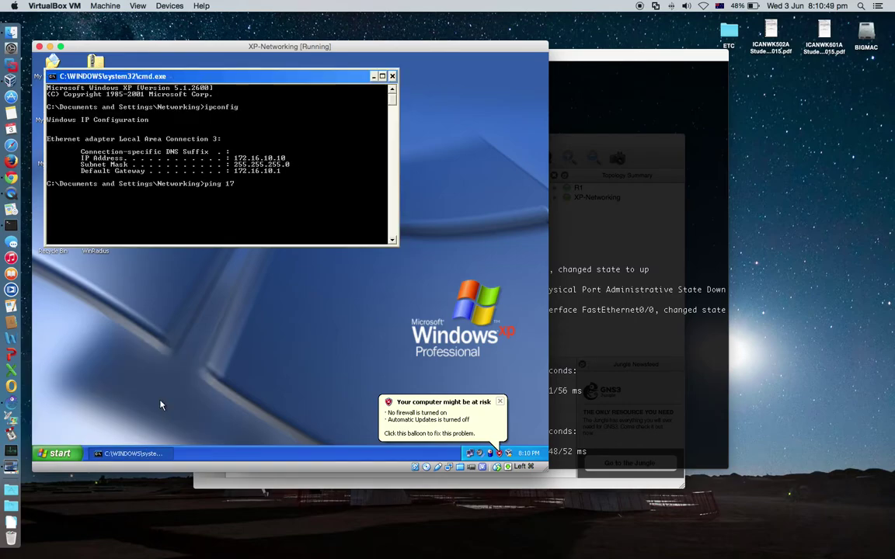
{"action": "type", "text": "ping 172.16.10.1"}
{"action": "key", "text": "Return"}
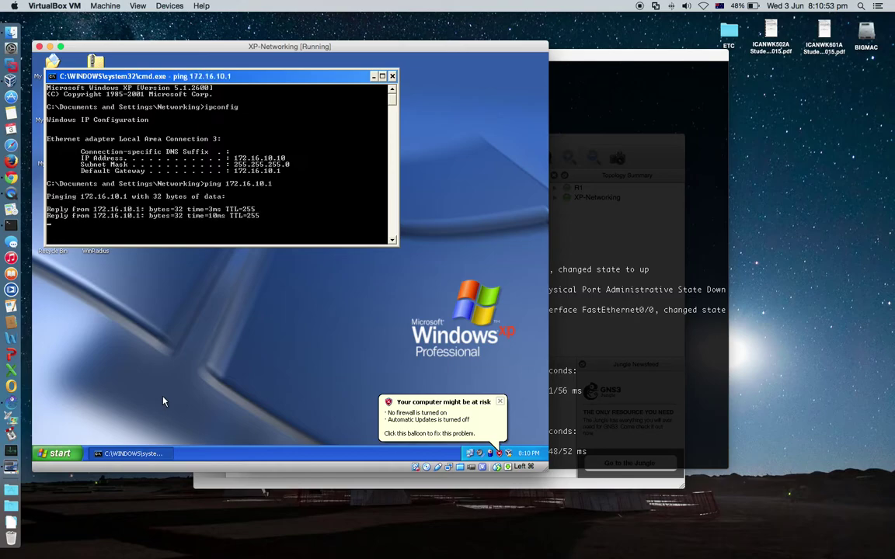
{"action": "left_click", "coordinate": [392, 76]}
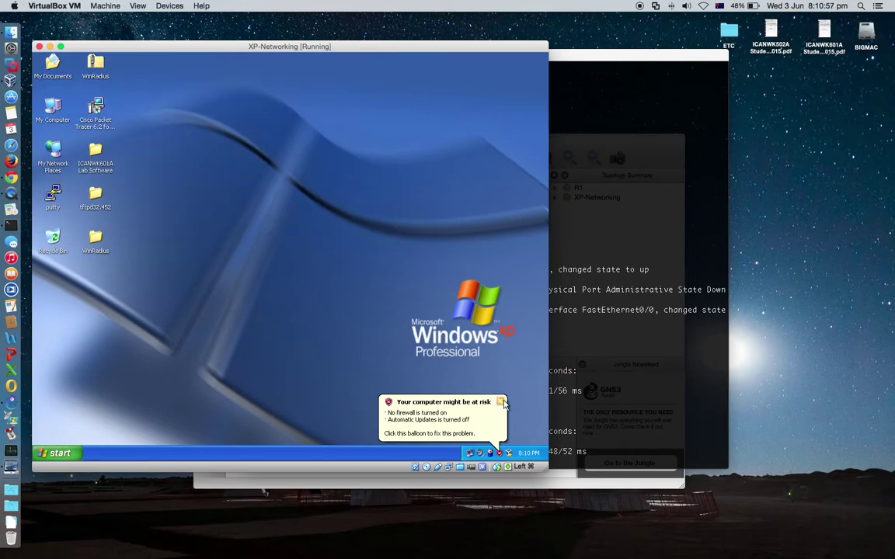
{"action": "left_click", "coordinate": [500, 403]}
{"action": "left_click", "coordinate": [676, 384]}
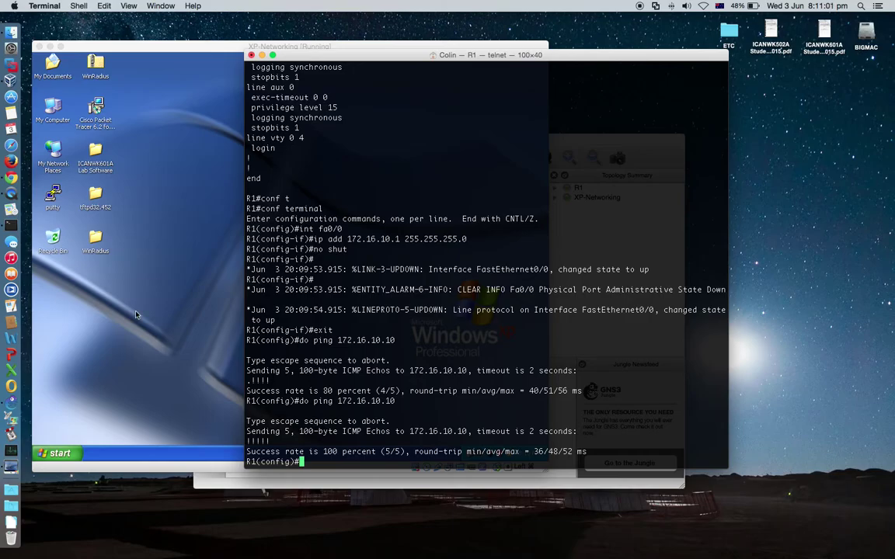
Open the ICANWK601A Lab Software folder on the XP machine
{"action": "left_click_drag", "start_coordinate": [364, 56], "coordinate": [457, 52]}
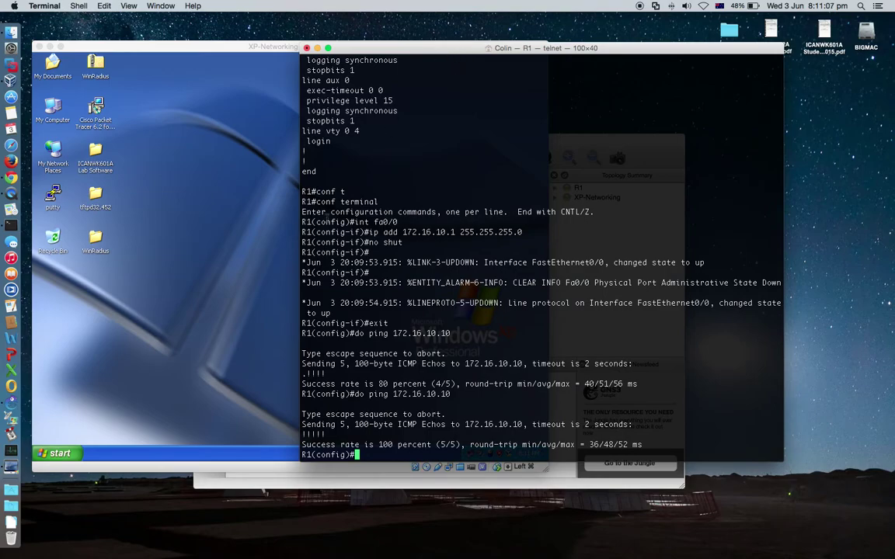
{"action": "left_click", "coordinate": [195, 222]}
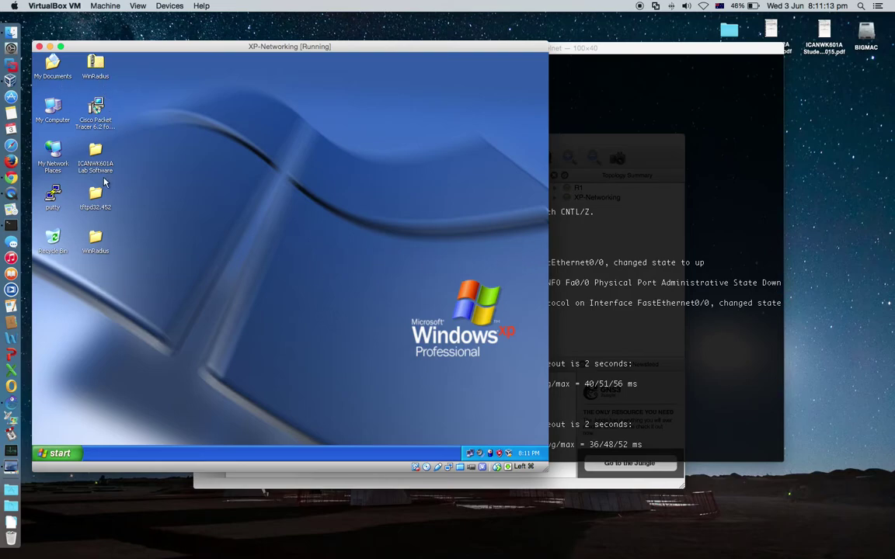
{"action": "left_click", "coordinate": [98, 154]}
{"action": "double_click", "coordinate": [98, 154]}
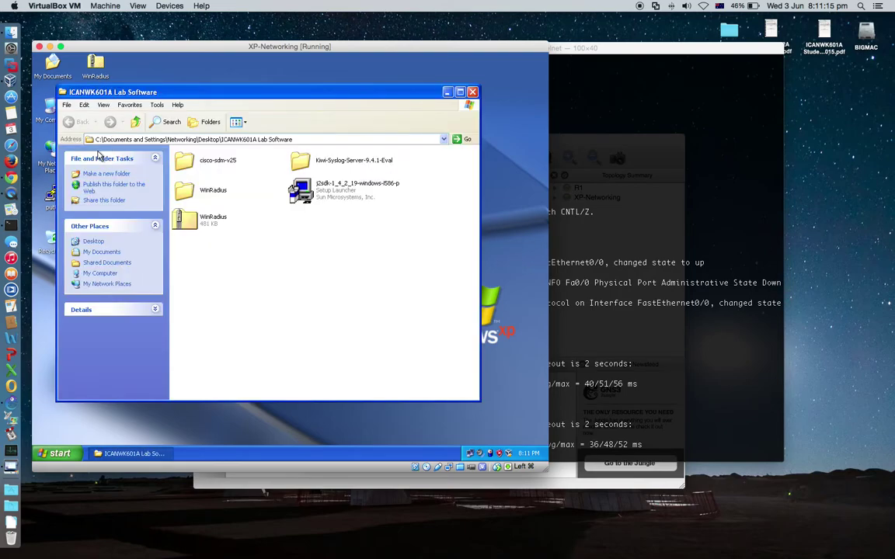
{"action": "left_click", "coordinate": [338, 204]}
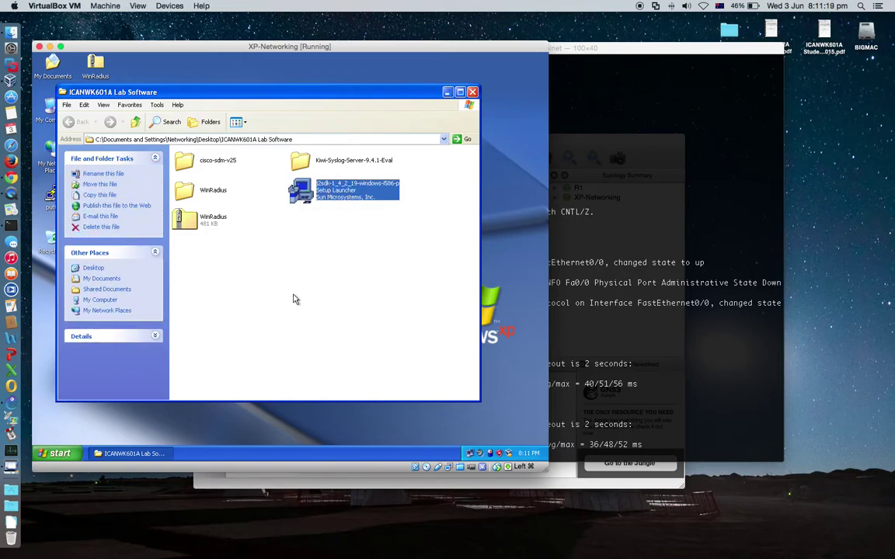
{"action": "left_click", "coordinate": [340, 188]}
{"action": "left_click", "coordinate": [343, 232]}
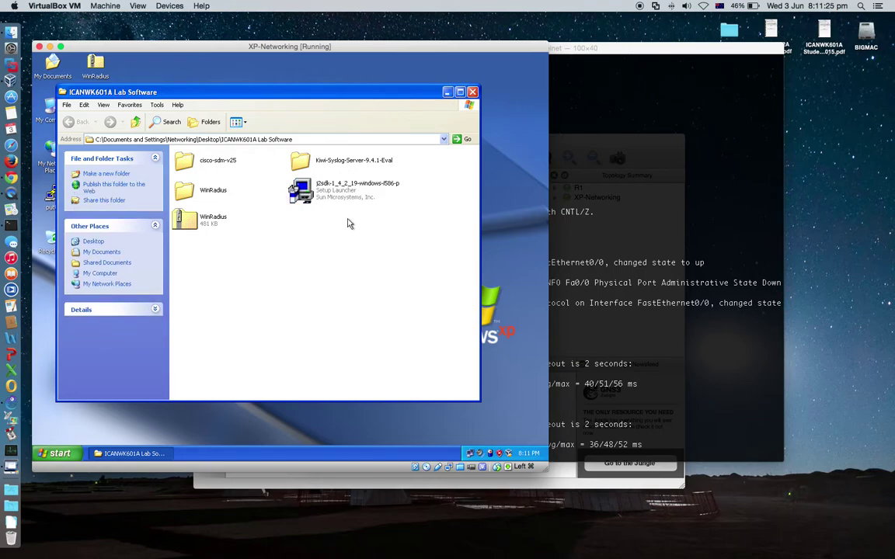
Go into cisco-sdm-v25 > SDM-V25 and launch setup.exe
{"action": "double_click", "coordinate": [208, 162]}
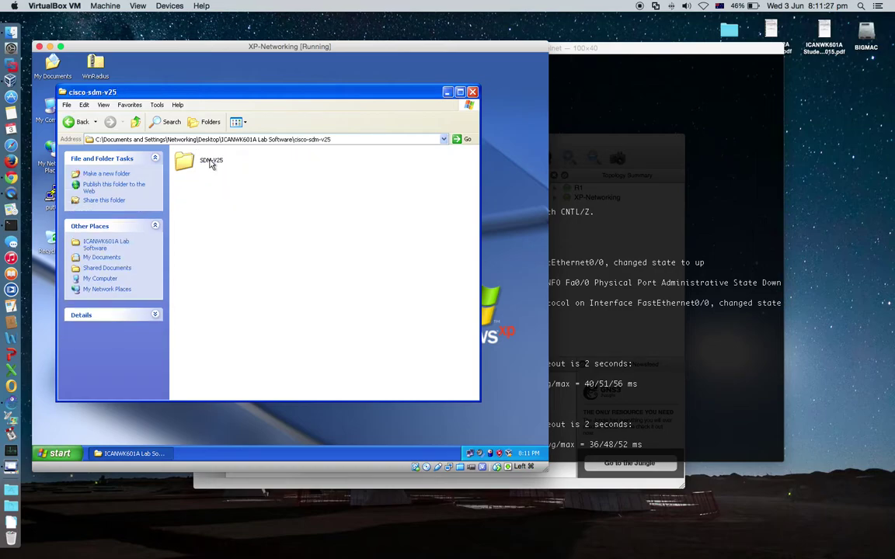
{"action": "double_click", "coordinate": [216, 163]}
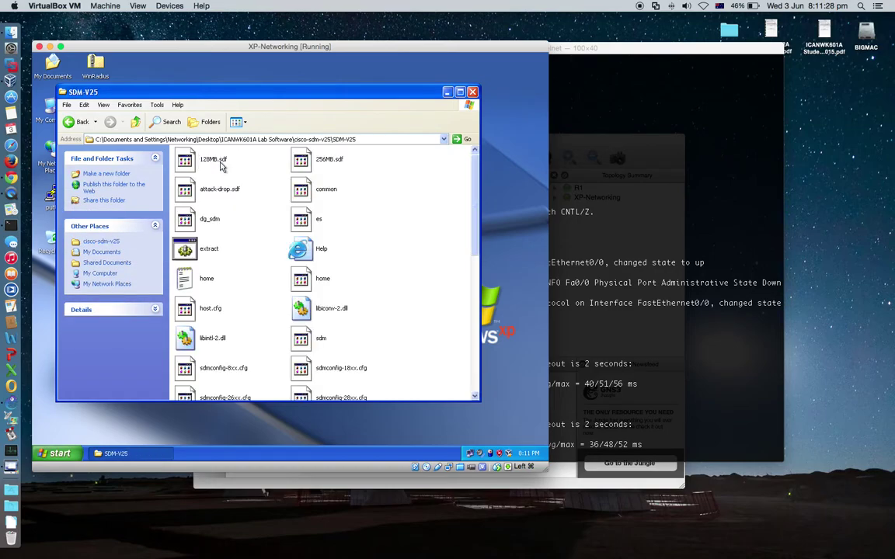
{"action": "left_click", "coordinate": [321, 259]}
{"action": "scroll", "coordinate": [321, 264], "scroll_direction": "down", "scroll_amount": 5}
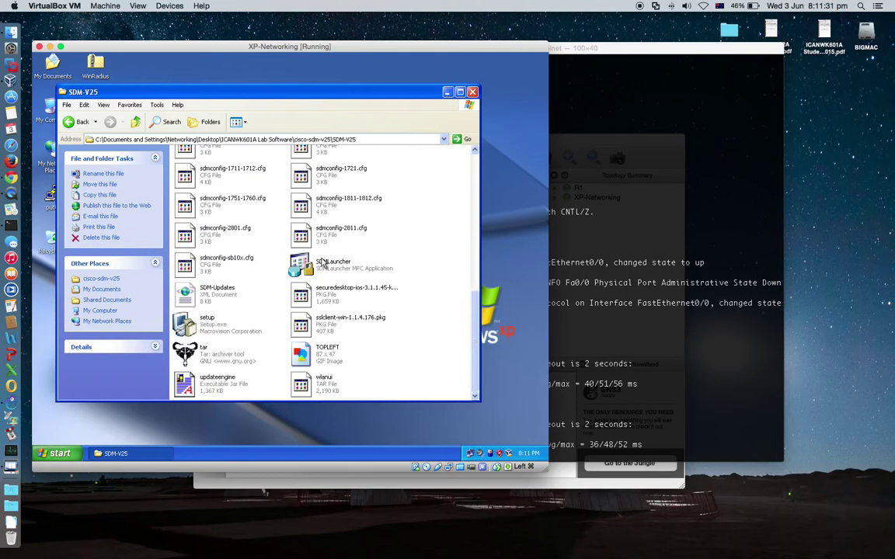
{"action": "left_click", "coordinate": [225, 327]}
{"action": "double_click", "coordinate": [219, 331]}
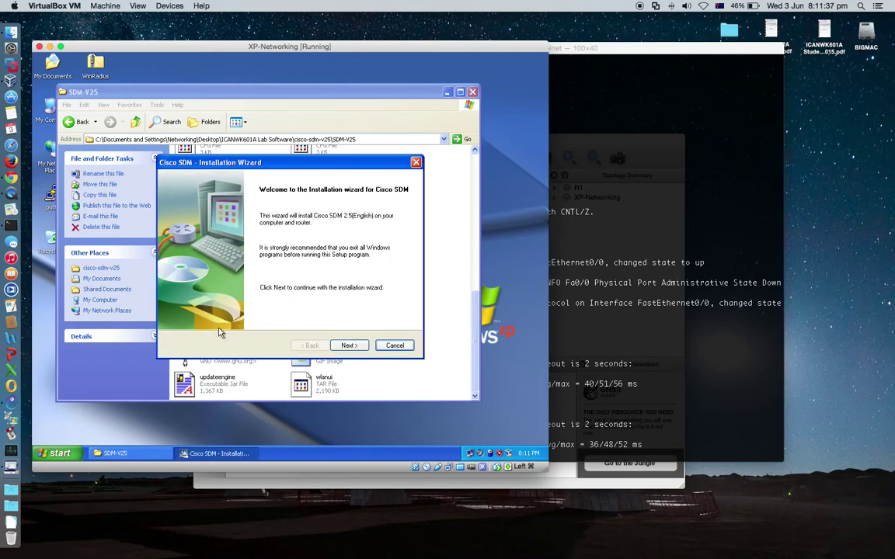
Close the SDM-V25 folder, pass the welcome page, and accept the Cisco SDM licence terms
{"action": "left_click", "coordinate": [472, 94]}
{"action": "left_click_drag", "start_coordinate": [291, 163], "coordinate": [293, 154]}
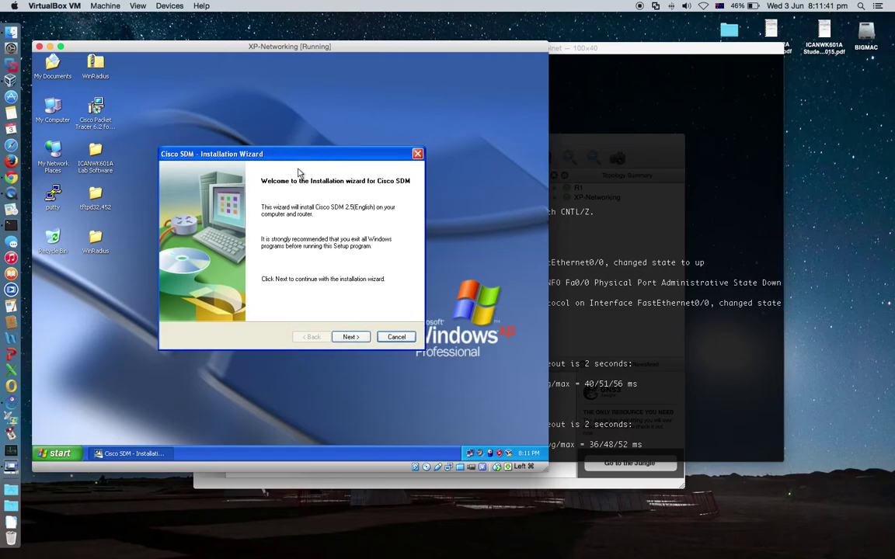
{"action": "left_click", "coordinate": [351, 339]}
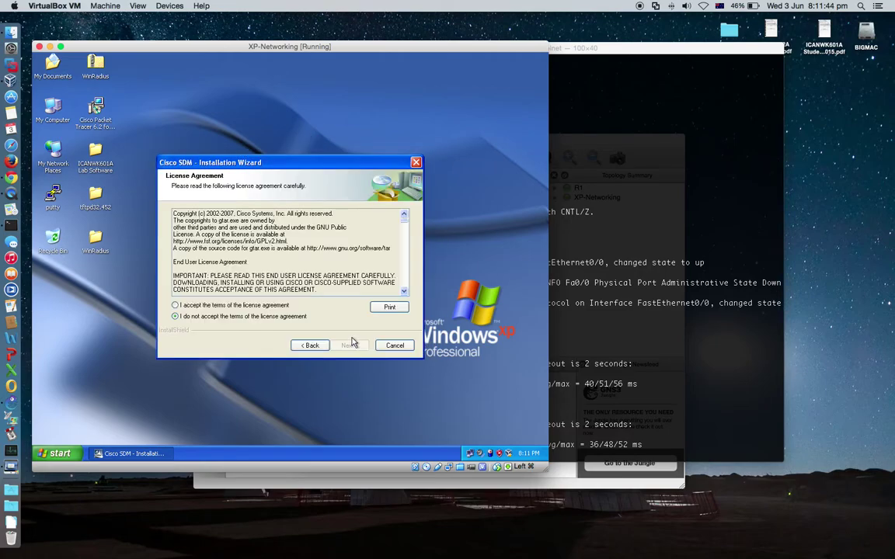
{"action": "left_click", "coordinate": [208, 306]}
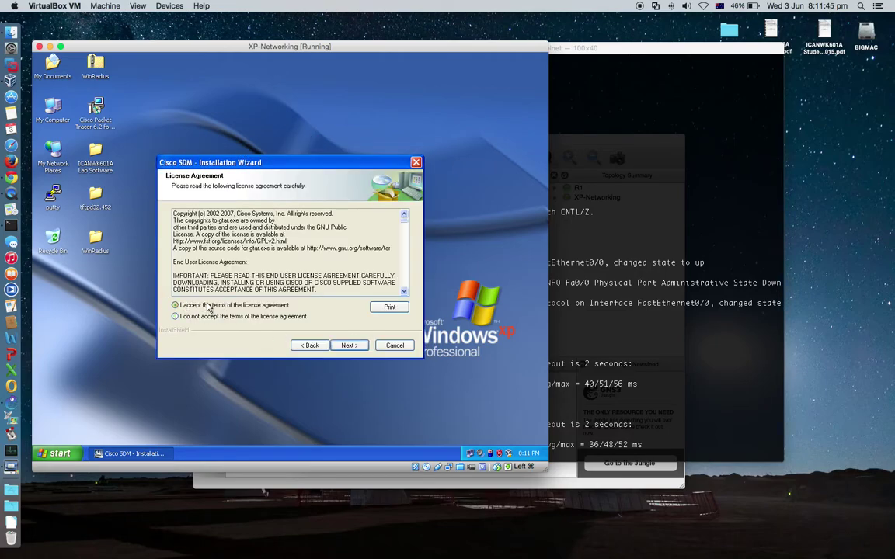
{"action": "left_click", "coordinate": [349, 347]}
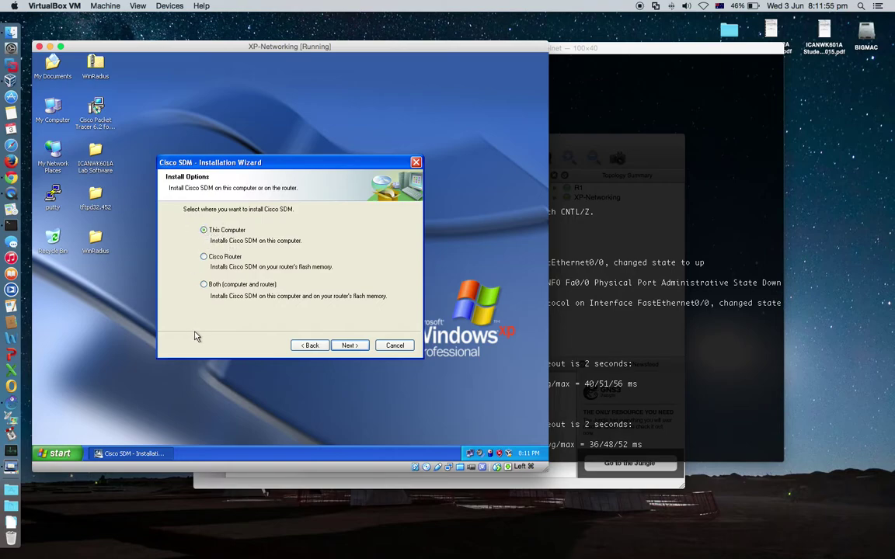
Install Cisco SDM on This Computer to the default C:\Program Files\Cisco Systems\Cisco SDM folder, without auto-launch
{"action": "left_click", "coordinate": [205, 285]}
{"action": "left_click", "coordinate": [203, 257]}
{"action": "left_click", "coordinate": [204, 230]}
{"action": "left_click", "coordinate": [240, 230]}
{"action": "left_click", "coordinate": [349, 346]}
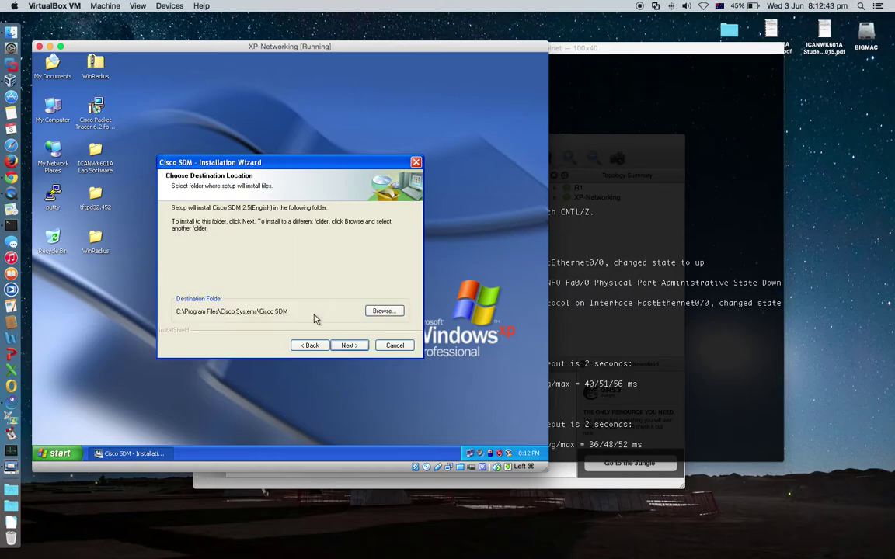
{"action": "left_click", "coordinate": [351, 346]}
{"action": "left_click", "coordinate": [351, 346]}
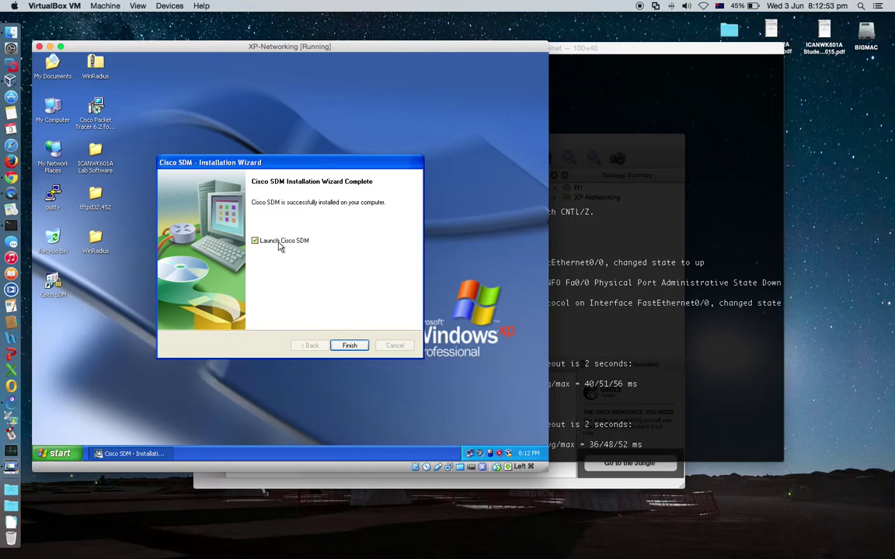
{"action": "left_click", "coordinate": [254, 241]}
Close the SDM wizard and launch the j2sdk Setup Launcher from the ICANWK601A Lab Software folder
{"action": "left_click", "coordinate": [349, 345]}
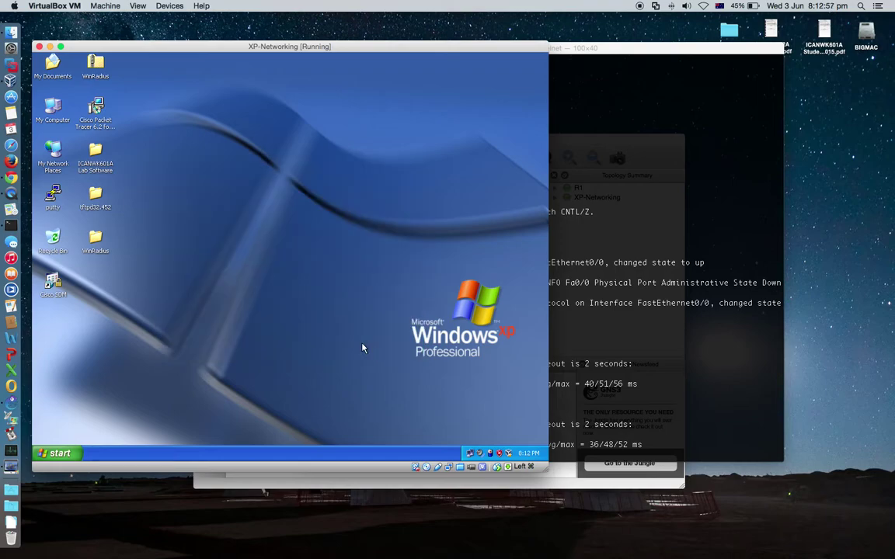
{"action": "left_click", "coordinate": [52, 292]}
{"action": "double_click", "coordinate": [95, 154]}
{"action": "left_click", "coordinate": [346, 191]}
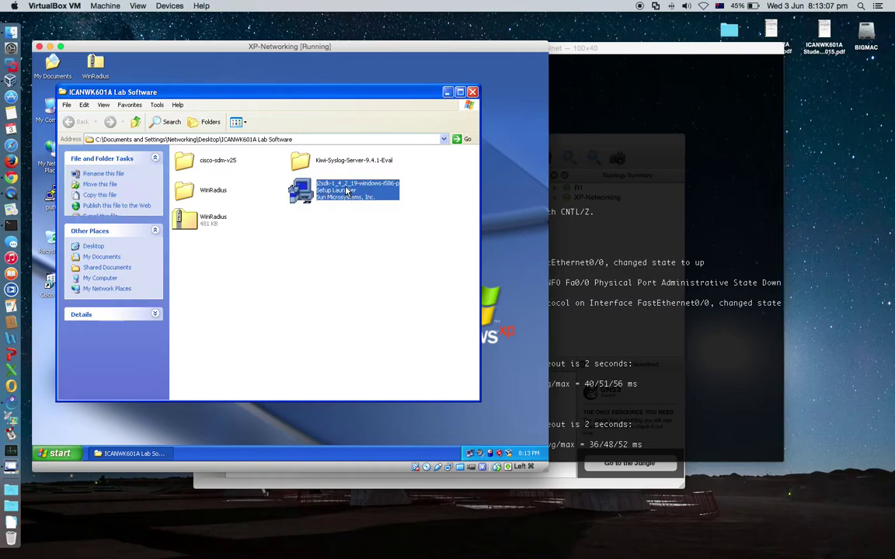
{"action": "double_click", "coordinate": [354, 191]}
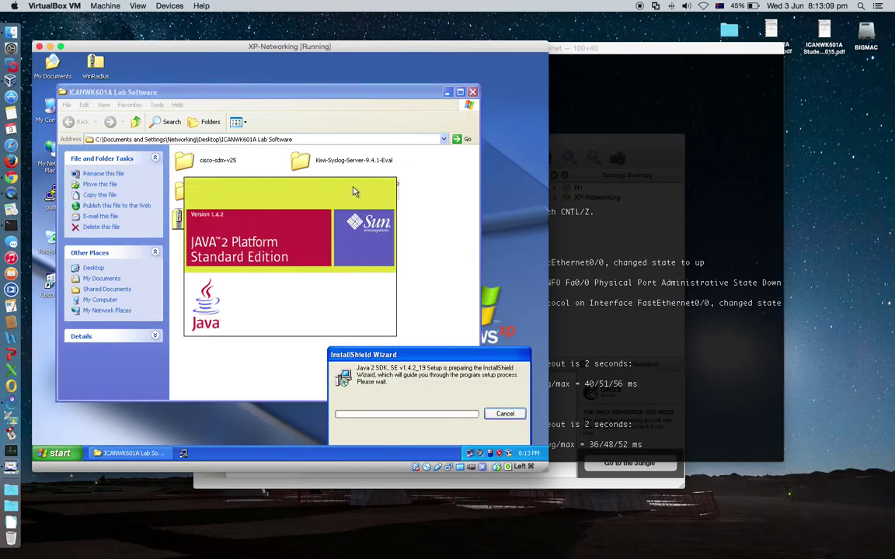
{"action": "key", "text": "alt+F4"}
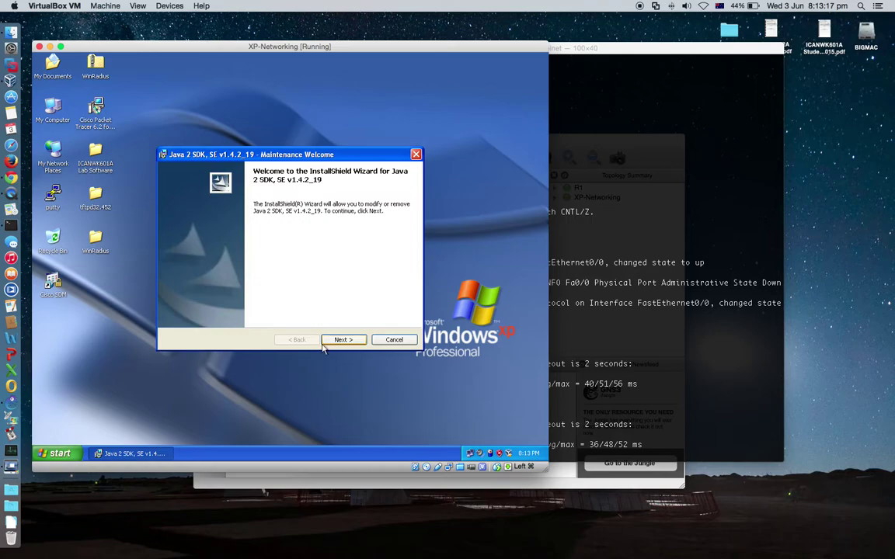
Run the Java 2 SDK 1.4.2_19 installer's Modify option through to Finish
{"action": "left_click", "coordinate": [344, 343]}
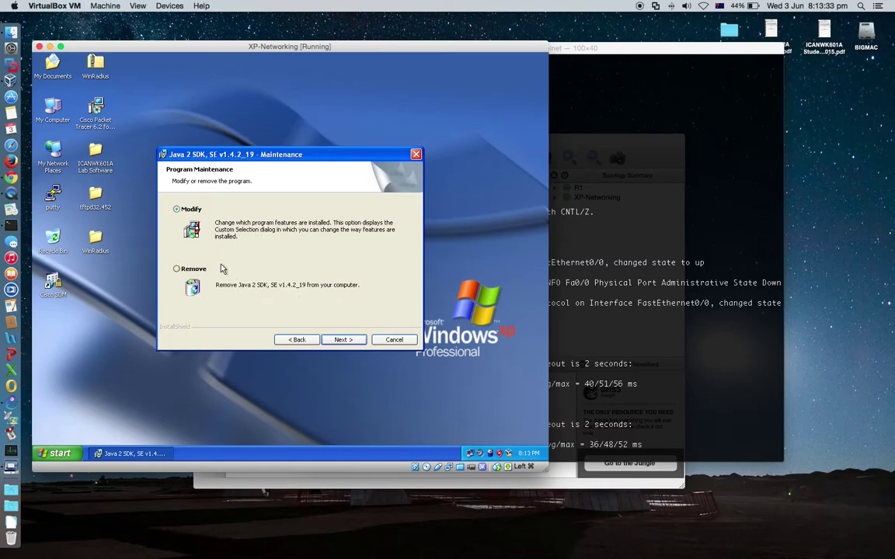
{"action": "left_click", "coordinate": [342, 340]}
{"action": "left_click", "coordinate": [342, 342]}
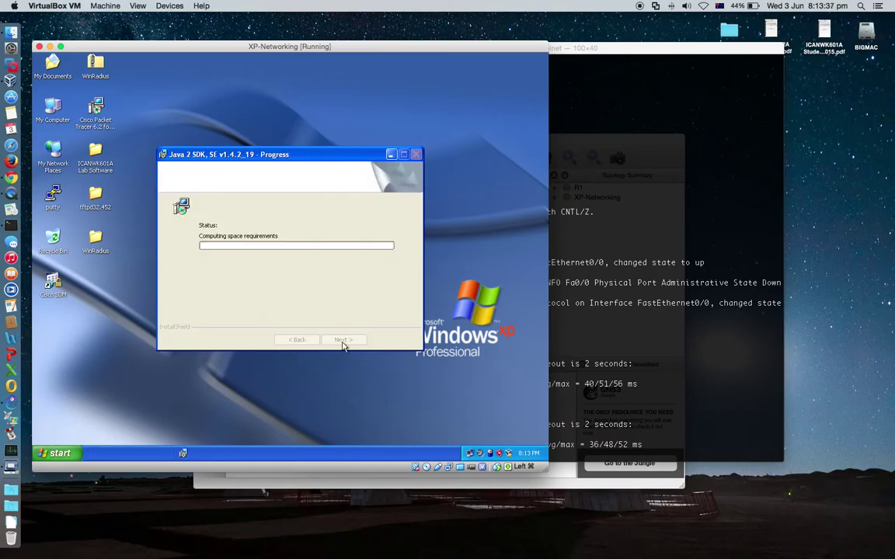
{"action": "left_click", "coordinate": [344, 340]}
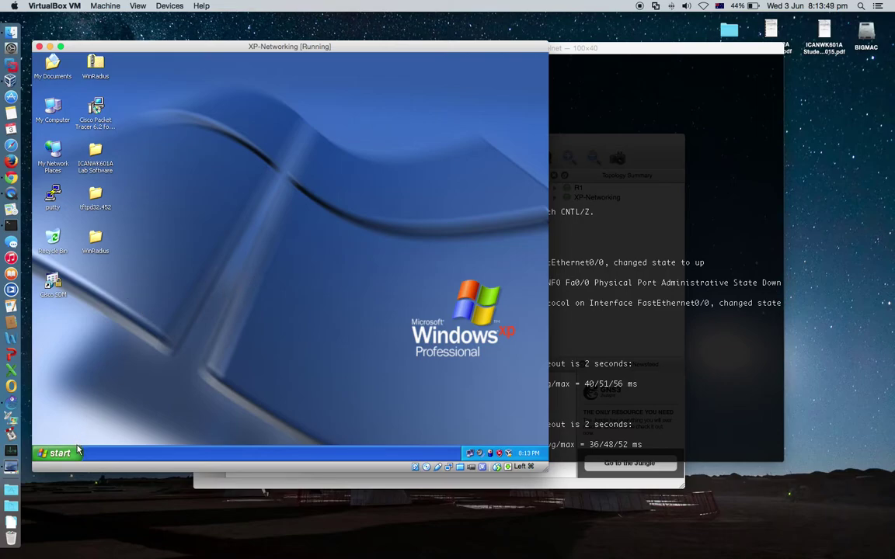
Minimize the XP virtual machine and GNS3 windows, then move the R1 telnet window into view
{"action": "mouse_move", "coordinate": [217, 49]}
{"action": "left_mouse_down"}
{"action": "mouse_move", "coordinate": [237, 42]}
{"action": "mouse_move", "coordinate": [226, 49]}
{"action": "left_mouse_up"}
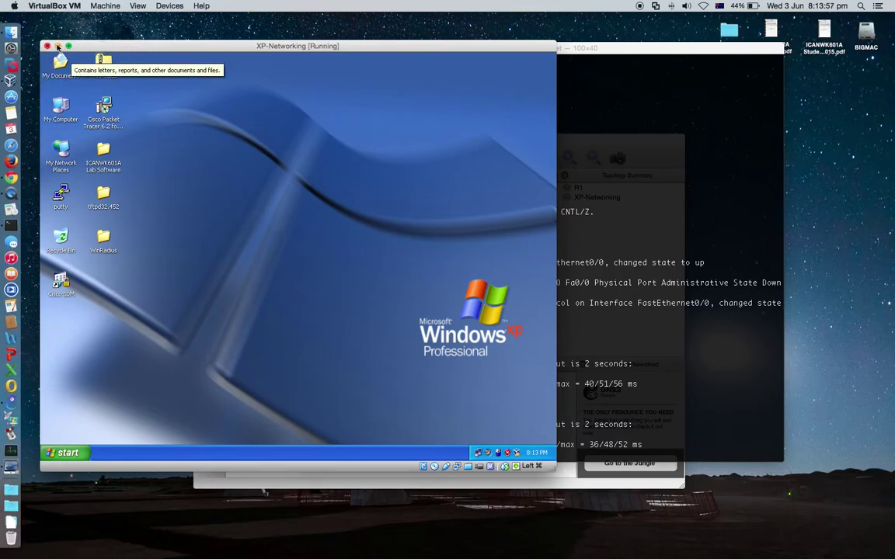
{"action": "left_click", "coordinate": [57, 46]}
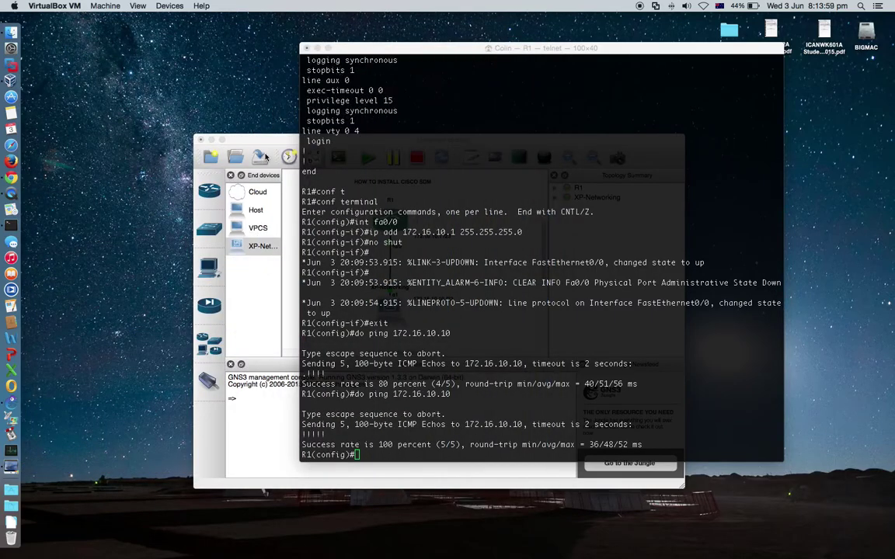
{"action": "left_click", "coordinate": [211, 140]}
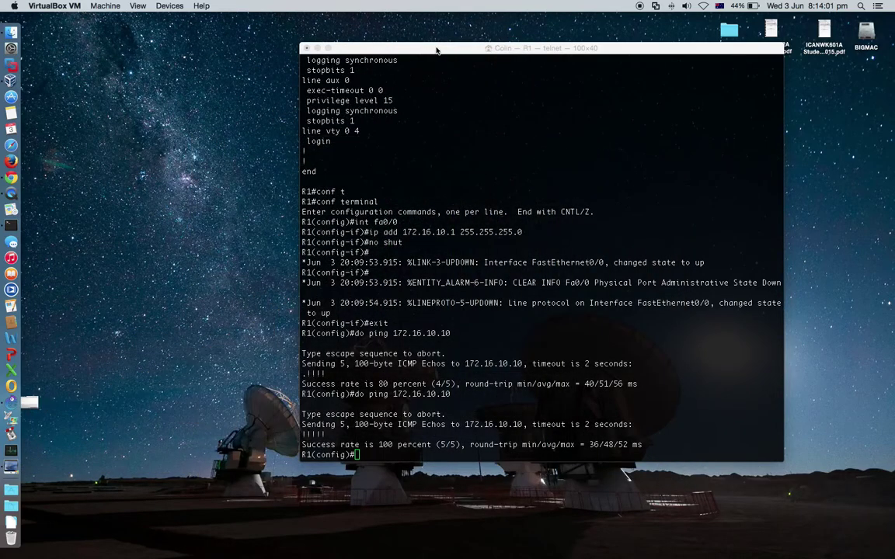
{"action": "left_click_drag", "start_coordinate": [445, 52], "coordinate": [321, 51]}
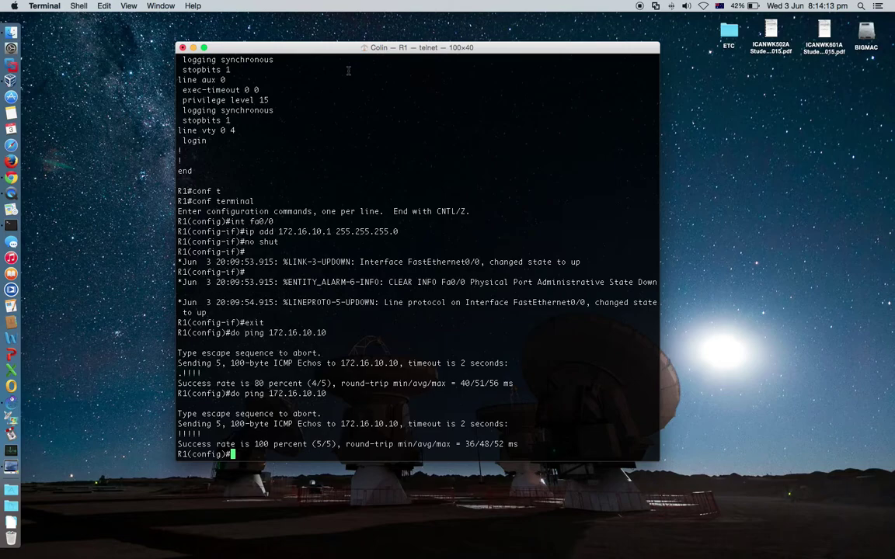
On R1, add a local username with privilege 15 and a type 0 password
{"action": "key", "text": "Return"}
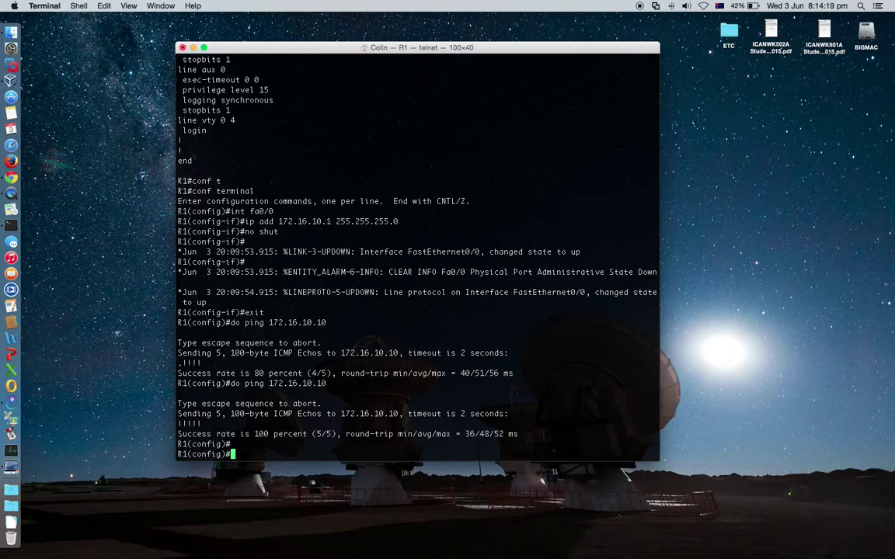
{"action": "key", "text": "Tab"}
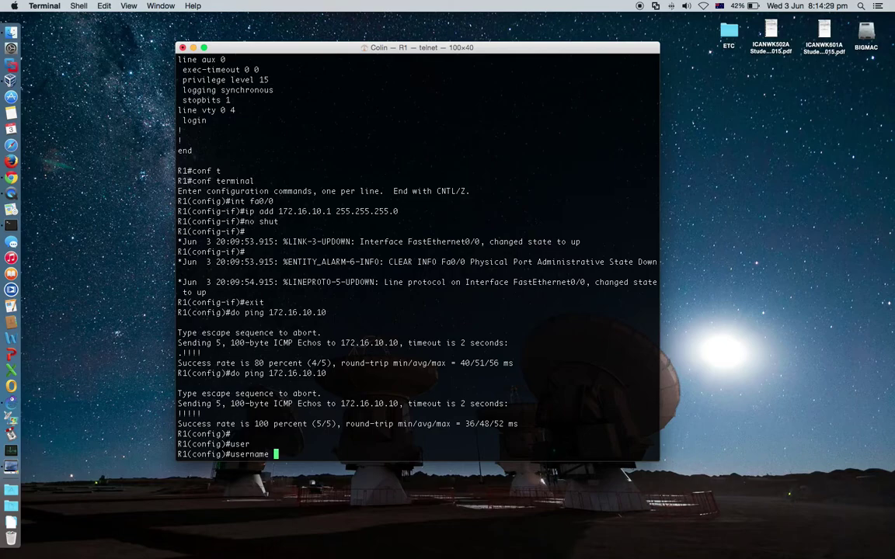
{"action": "key", "text": "Tab"}
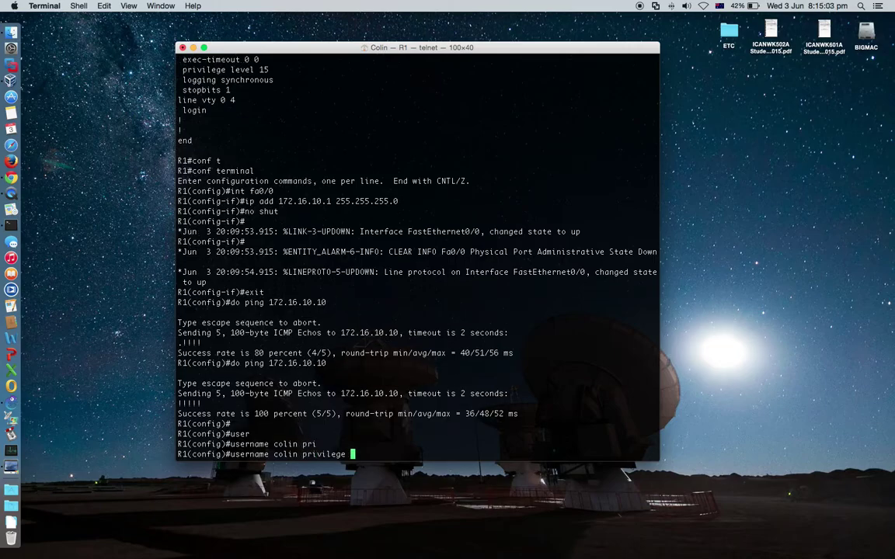
{"action": "key", "text": "Tab"}
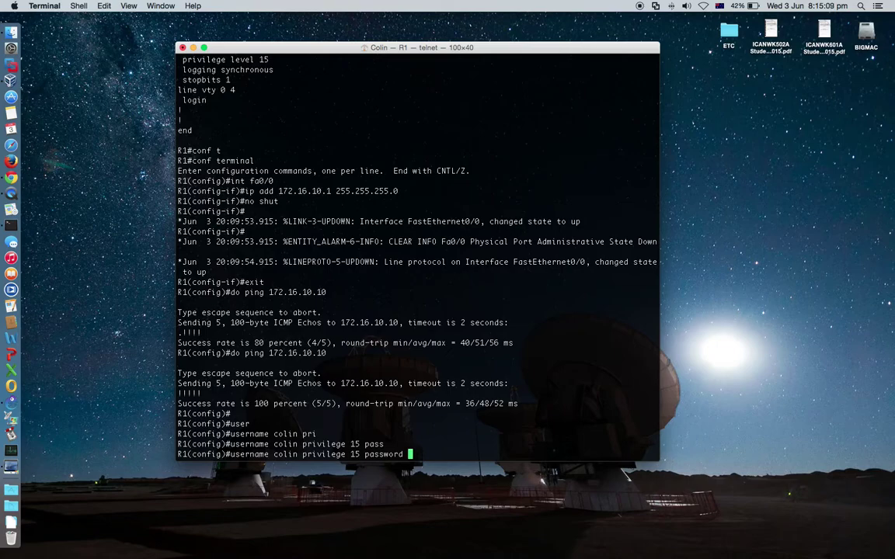
{"action": "key", "text": "Return"}
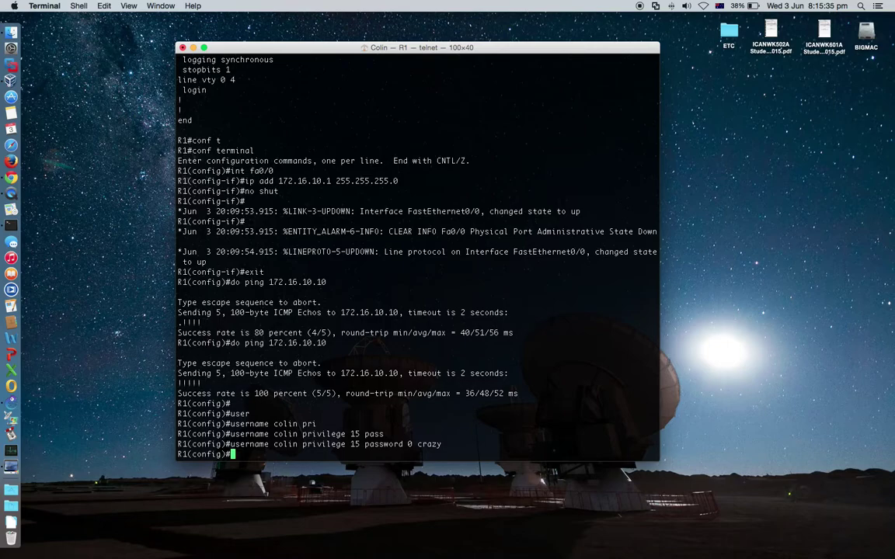
Enter 'ip http server' and 'ip http secure-server', then highlight the 1024-bit RSA key message
{"action": "type", "text": "ip http server"}
{"action": "key", "text": "Return"}
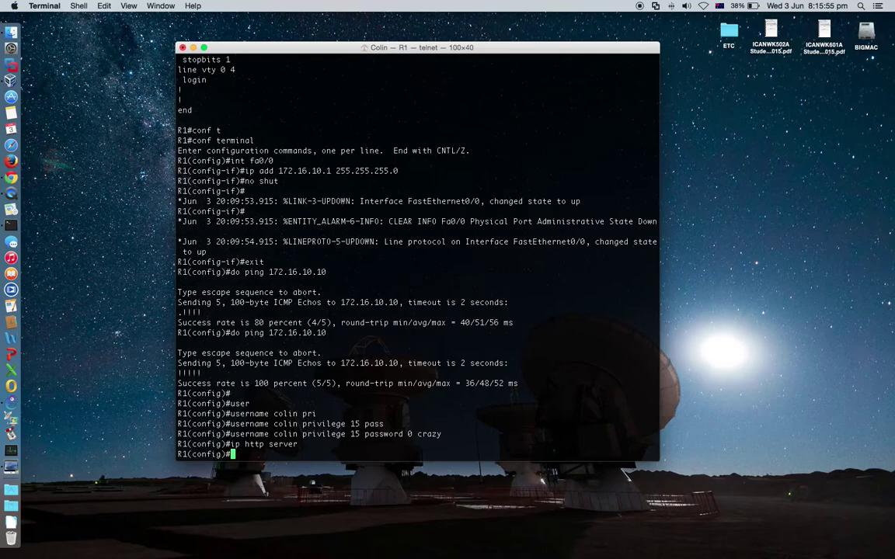
{"action": "type", "text": "ip http se"}
{"action": "key", "text": "Tab"}
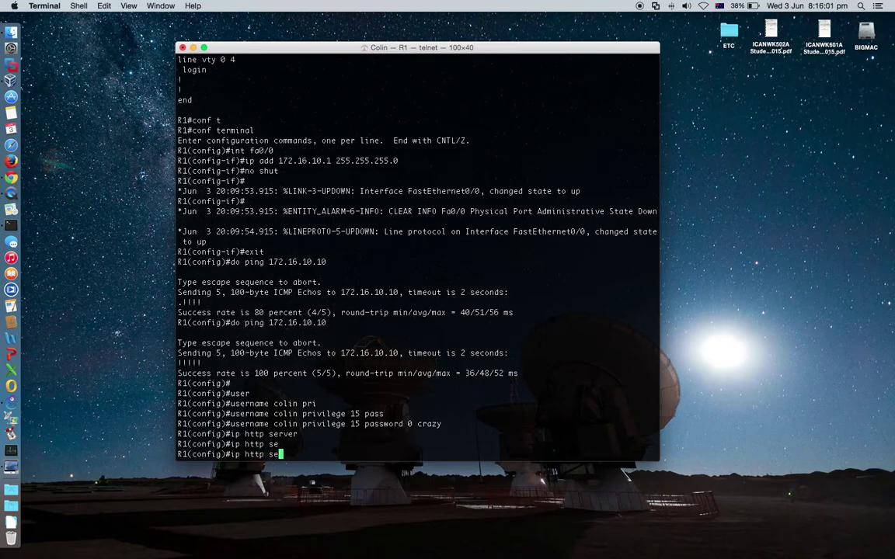
{"action": "type", "text": "cu"}
{"action": "key", "text": "Tab"}
{"action": "type", "text": "server"}
{"action": "key", "text": "Tab"}
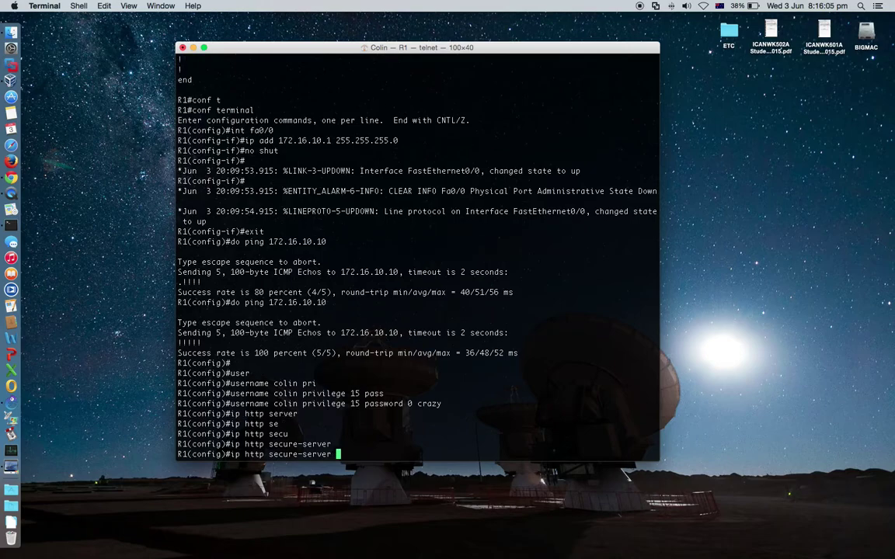
{"action": "key", "text": "Return"}
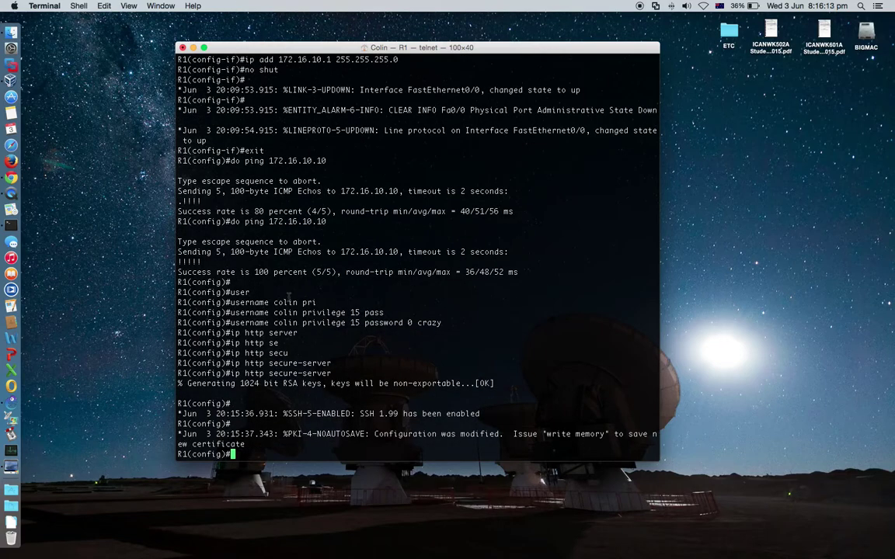
{"action": "left_click_drag", "start_coordinate": [187, 383], "coordinate": [328, 385]}
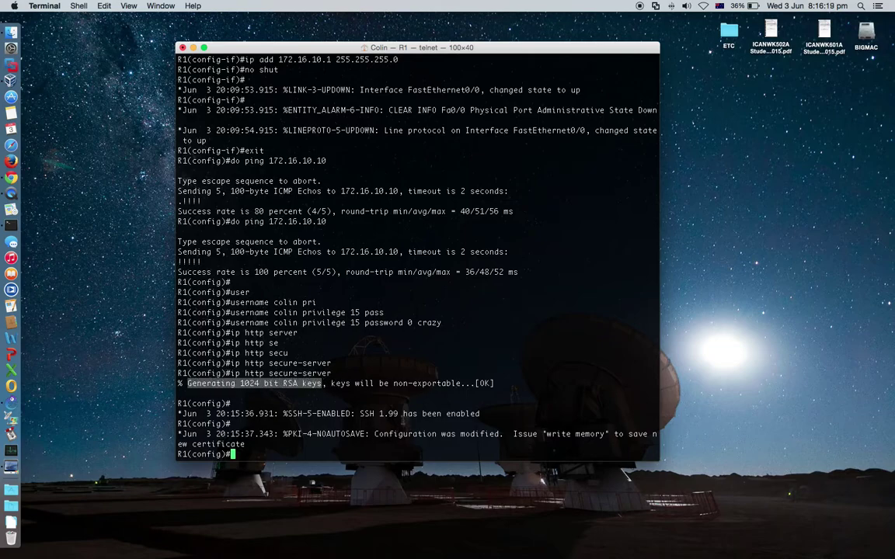
{"action": "left_click", "coordinate": [328, 386]}
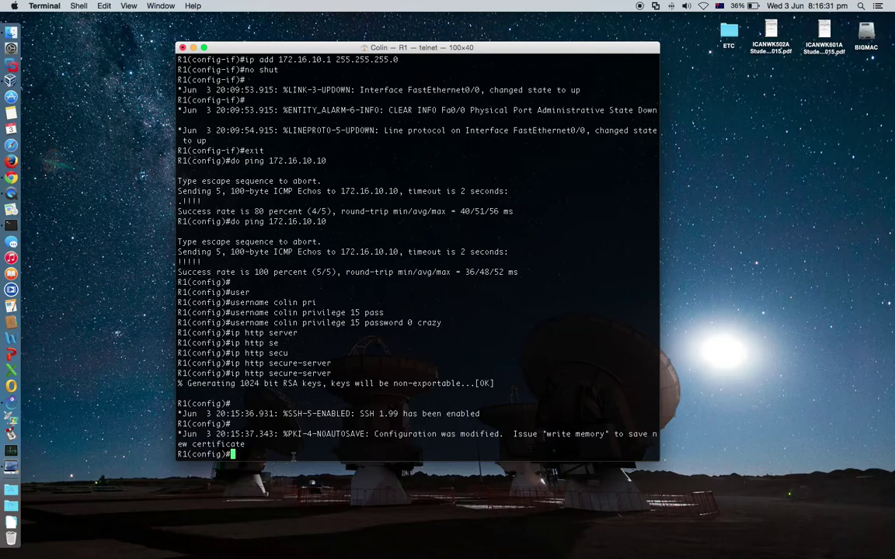
Enter 'ip http authentication local' on R1, referring back to the user account line
{"action": "type", "text": "ip http"}
{"action": "key", "text": "Tab"}
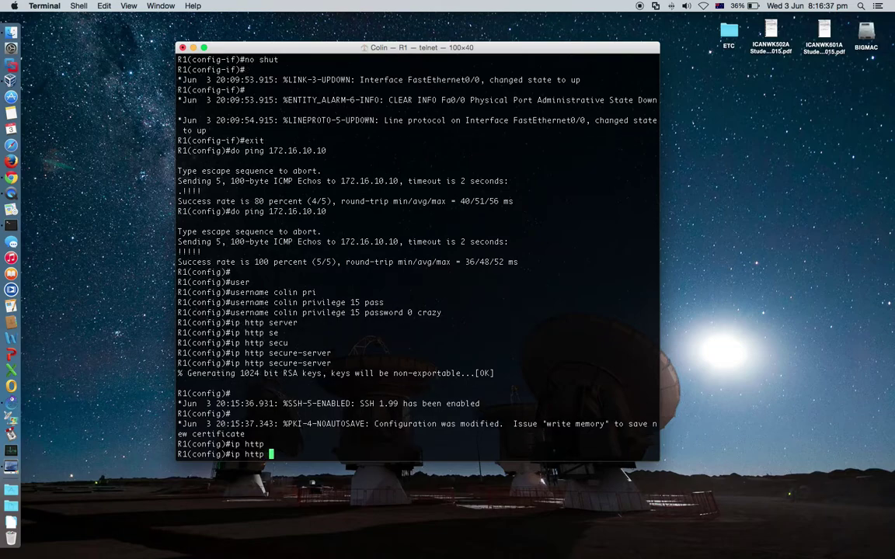
{"action": "type", "text": "auth"}
{"action": "key", "text": "Tab"}
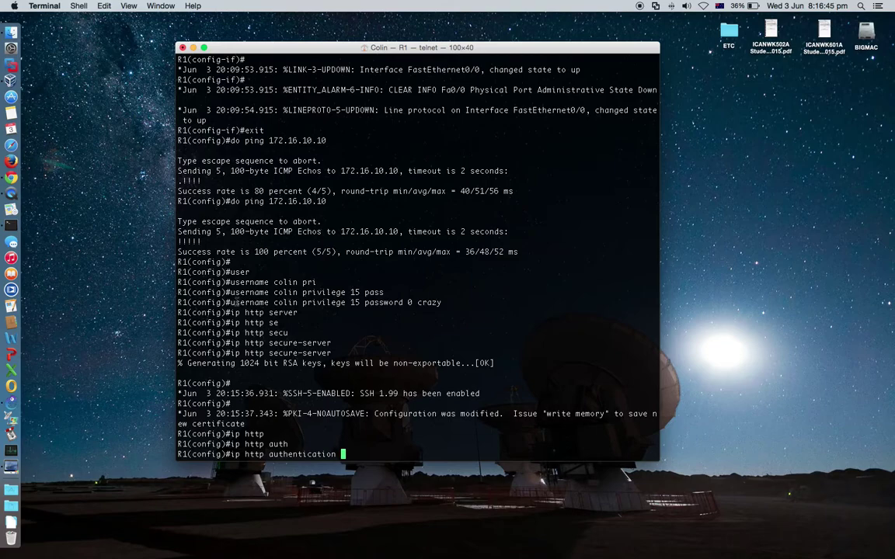
{"action": "left_click_drag", "start_coordinate": [233, 303], "coordinate": [360, 305]}
{"action": "left_click", "coordinate": [361, 305]}
{"action": "left_click_drag", "start_coordinate": [231, 303], "coordinate": [465, 303]}
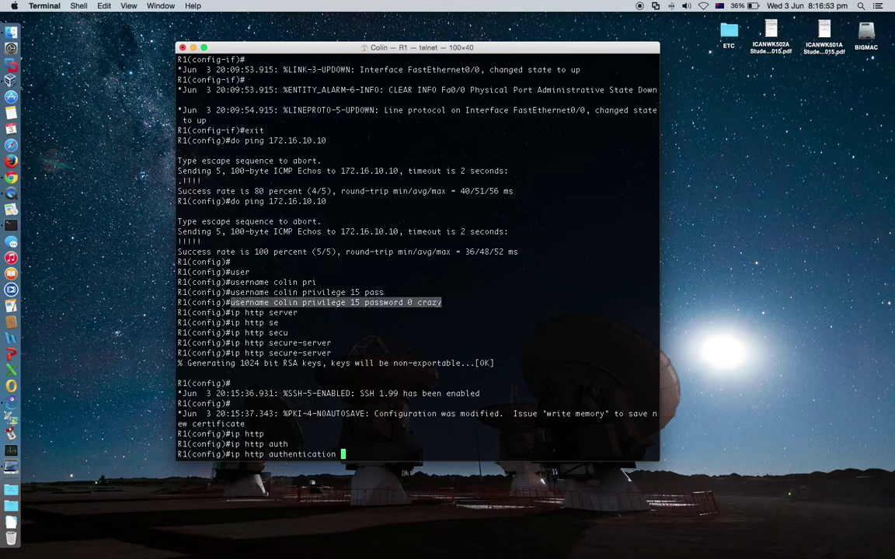
{"action": "left_click", "coordinate": [365, 453]}
{"action": "scroll", "coordinate": [369, 451], "scroll_direction": "up", "scroll_amount": 1}
{"action": "scroll", "coordinate": [380, 442], "scroll_direction": "down", "scroll_amount": 1}
{"action": "type", "text": "loc"}
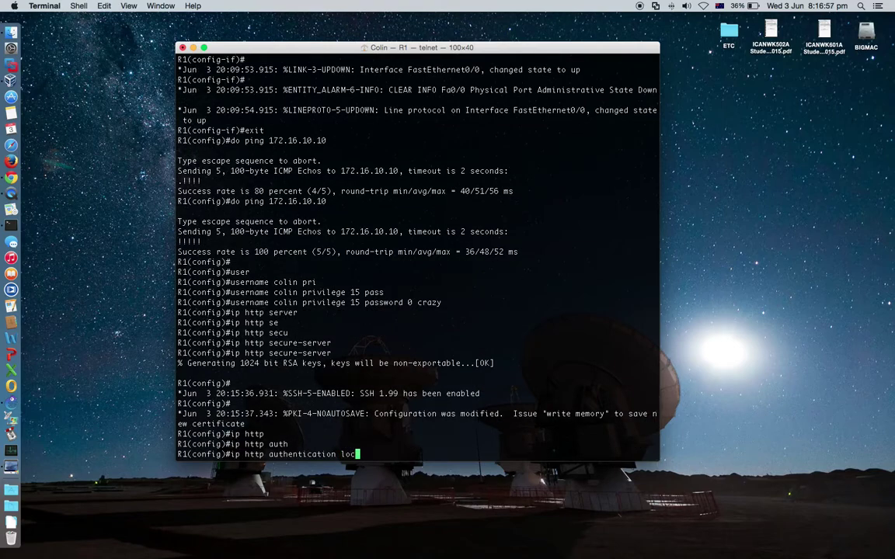
{"action": "type", "text": "al"}
{"action": "key", "text": "Return"}
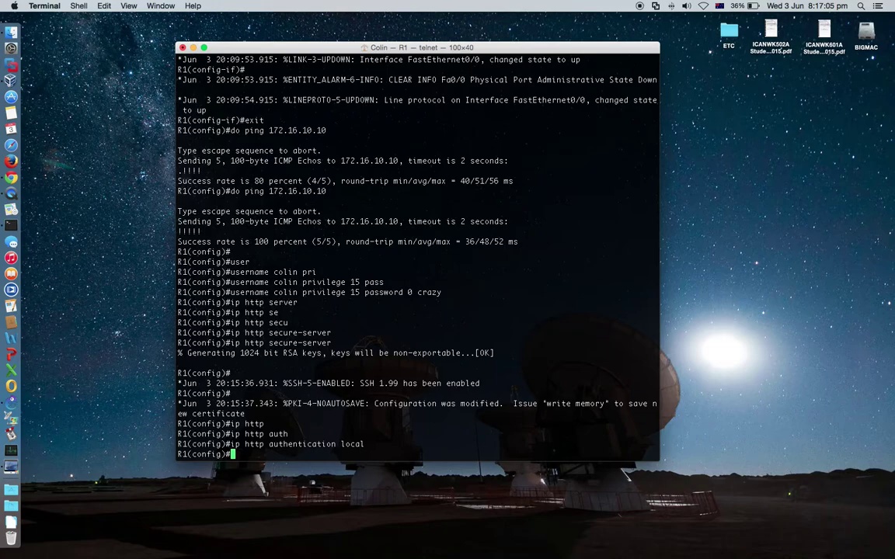
Recall the authentication command, try telnet and ssh options, clear it, and review the user account line
{"action": "key", "text": "Up"}
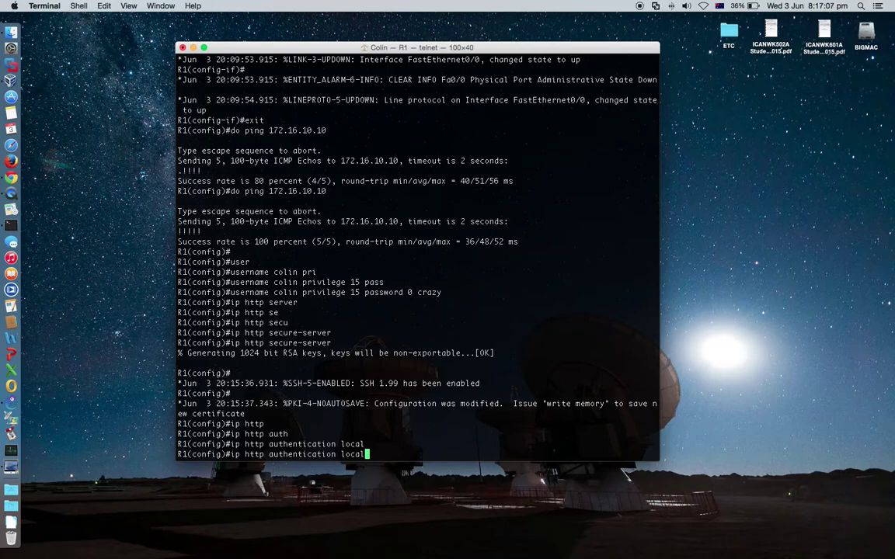
{"action": "key", "text": "BackSpace"}
{"action": "key", "text": "BackSpace"}
{"action": "key", "text": "BackSpace"}
{"action": "key", "text": "BackSpace"}
{"action": "key", "text": "BackSpace"}
{"action": "type", "text": "t"}
{"action": "type", "text": "elnet"}
{"action": "key", "text": "BackSpace"}
{"action": "key", "text": "BackSpace"}
{"action": "key", "text": "BackSpace"}
{"action": "key", "text": "BackSpace"}
{"action": "key", "text": "BackSpace"}
{"action": "key", "text": "BackSpace"}
{"action": "type", "text": "ssh"}
{"action": "key", "text": "BackSpace"}
{"action": "key", "text": "BackSpace"}
{"action": "key", "text": "BackSpace"}
{"action": "key", "text": "BackSpace"}
{"action": "key", "text": "BackSpace"}
{"action": "key", "text": "BackSpace"}
{"action": "key", "text": "BackSpace"}
{"action": "key", "text": "BackSpace"}
{"action": "key", "text": "BackSpace"}
{"action": "key", "text": "BackSpace"}
{"action": "key", "text": "BackSpace"}
{"action": "key", "text": "BackSpace"}
{"action": "key", "text": "BackSpace"}
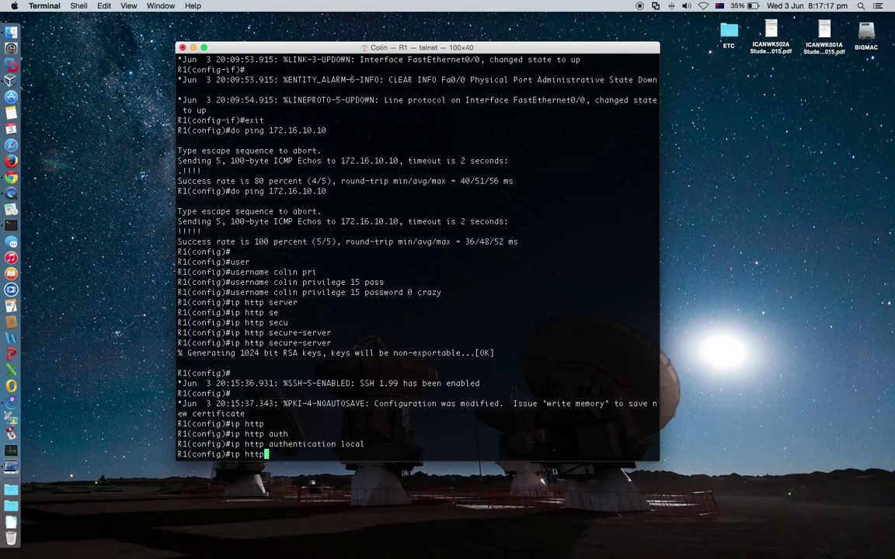
{"action": "key", "text": "BackSpace"}
{"action": "key", "text": "BackSpace"}
{"action": "key", "text": "BackSpace"}
{"action": "key", "text": "BackSpace"}
{"action": "key", "text": "BackSpace"}
{"action": "key", "text": "BackSpace"}
{"action": "key", "text": "BackSpace"}
{"action": "double_click", "coordinate": [362, 443]}
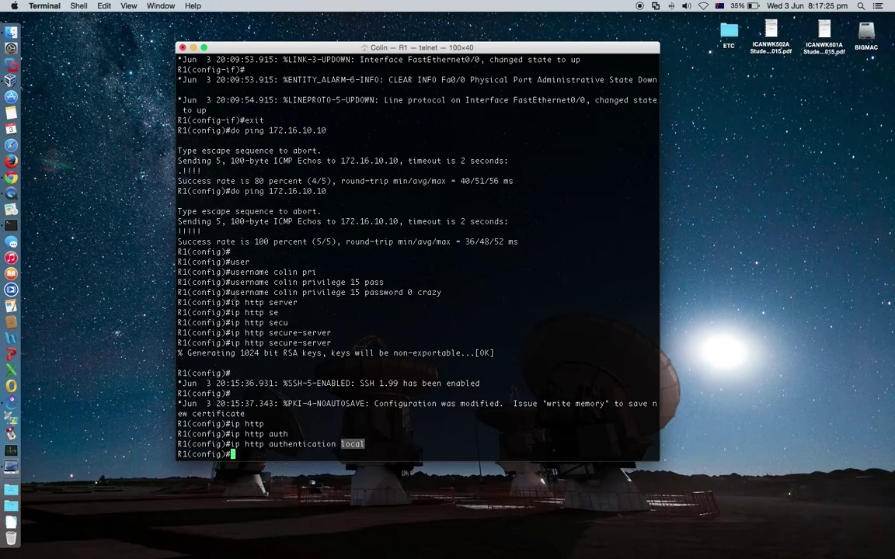
{"action": "left_click_drag", "start_coordinate": [230, 292], "coordinate": [447, 293]}
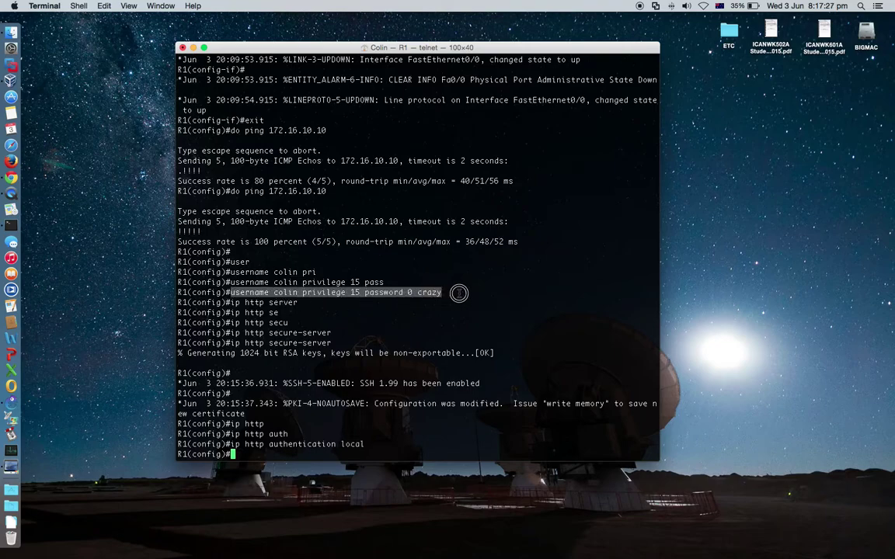
{"action": "left_click", "coordinate": [253, 293]}
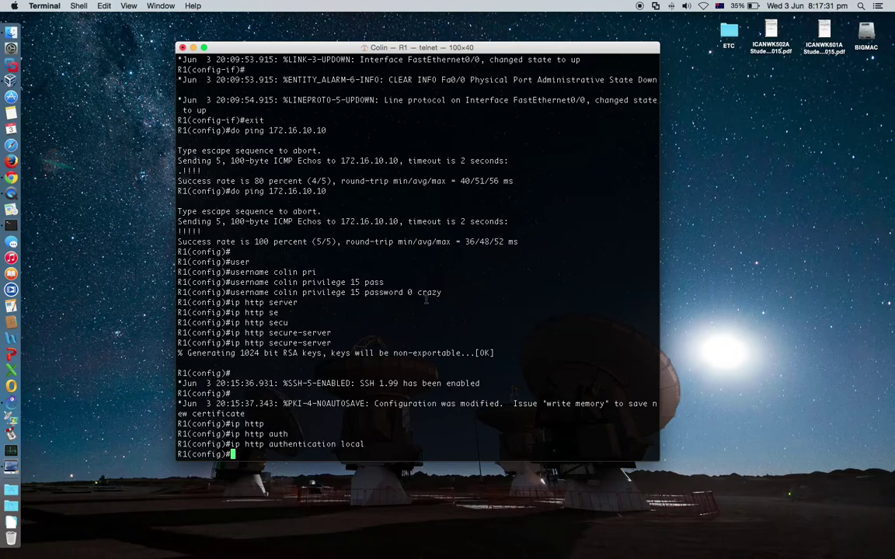
{"action": "double_click", "coordinate": [285, 292]}
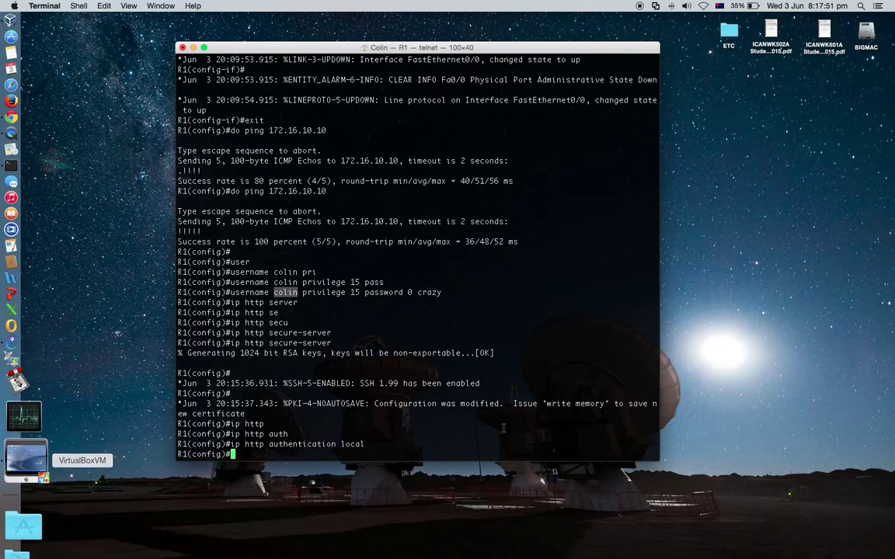
Bring the XP virtual machine forward and start the Cisco SDM launcher from its desktop icon
{"action": "left_click_drag", "start_coordinate": [515, 49], "coordinate": [740, 141]}
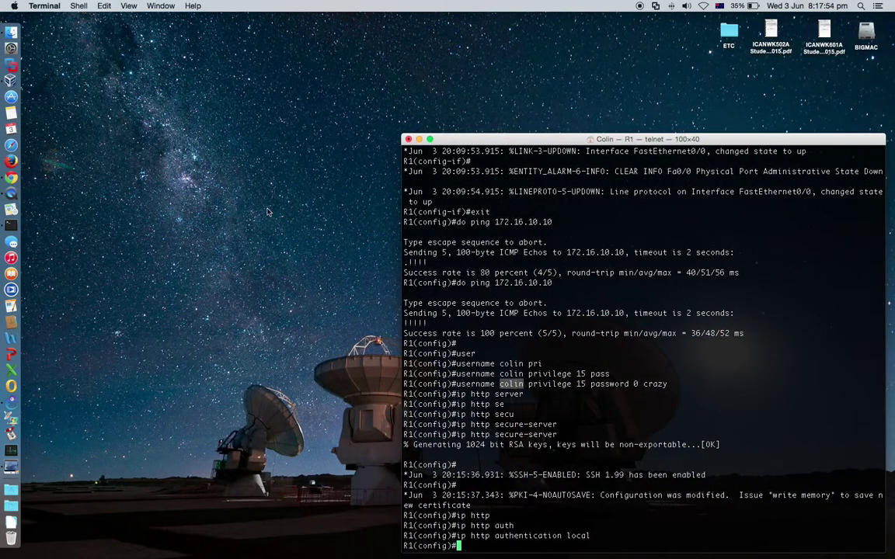
{"action": "left_click", "coordinate": [24, 467]}
{"action": "left_click_drag", "start_coordinate": [330, 47], "coordinate": [367, 69]}
{"action": "left_click", "coordinate": [433, 261]}
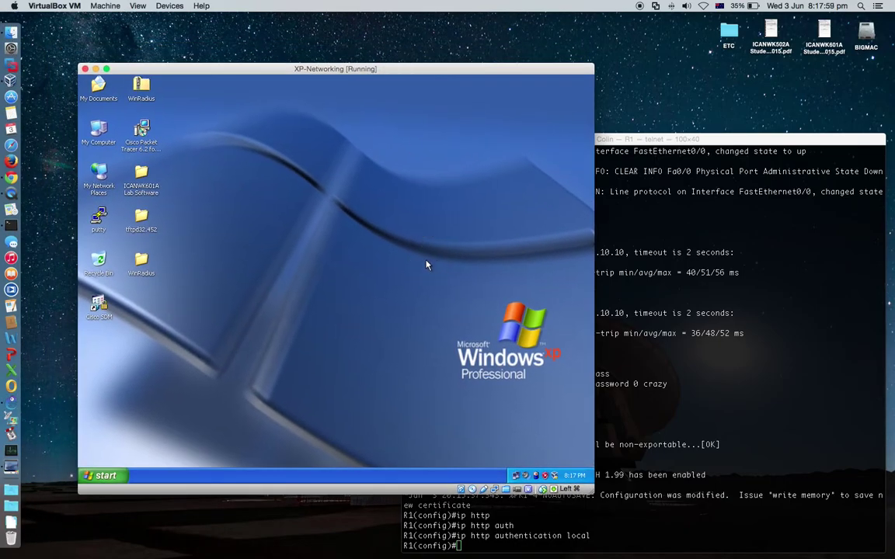
{"action": "left_click", "coordinate": [247, 330]}
{"action": "double_click", "coordinate": [99, 308]}
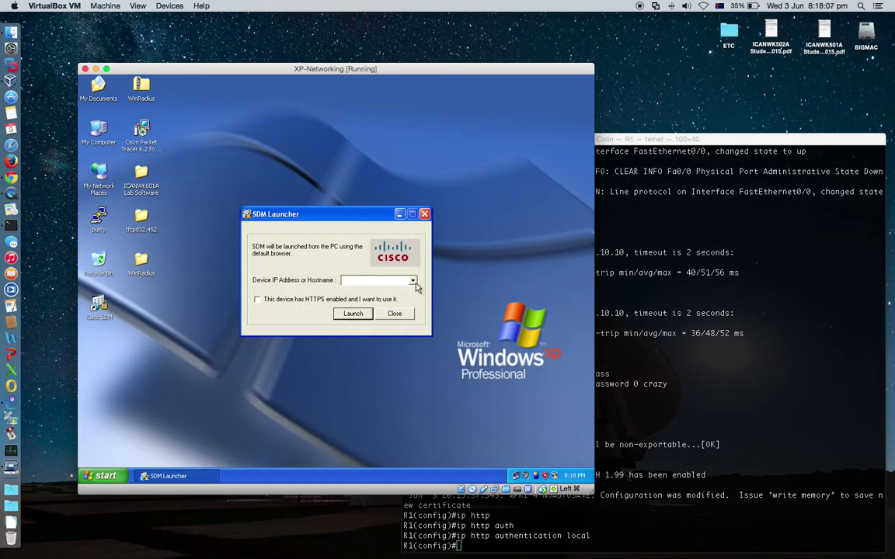
Enter 172.16.10.1 as the Device IP Address and leave HTTPS unticked
{"action": "left_click", "coordinate": [385, 282]}
{"action": "key", "text": "super+Tab"}
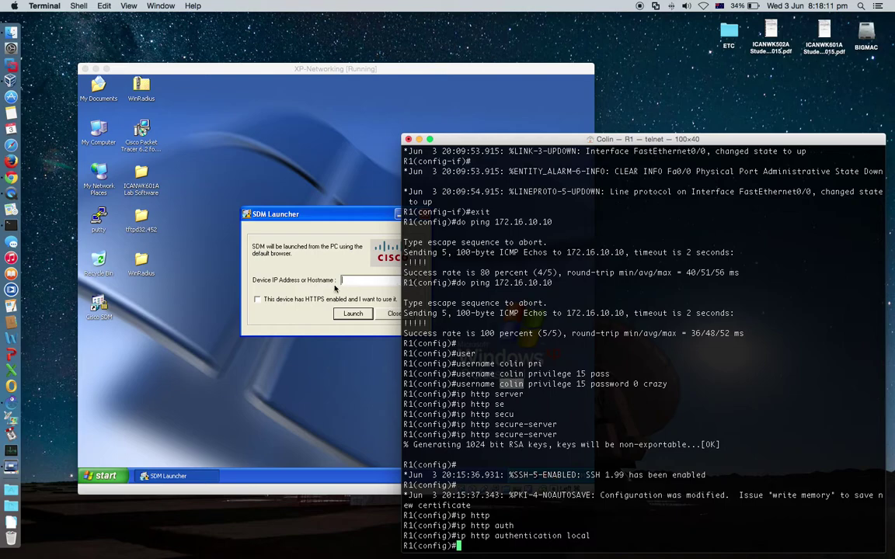
{"action": "left_click", "coordinate": [347, 282]}
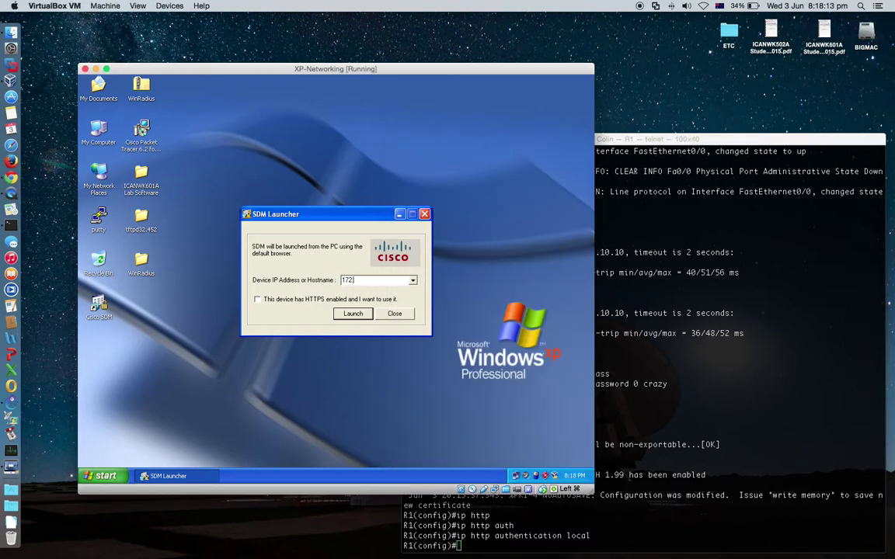
{"action": "type", "text": "172.16.10.1"}
{"action": "left_click", "coordinate": [276, 303]}
{"action": "left_click", "coordinate": [257, 300]}
Launch SDM for 172.16.10.1 and allow the page's blocked active content
{"action": "left_click", "coordinate": [354, 313]}
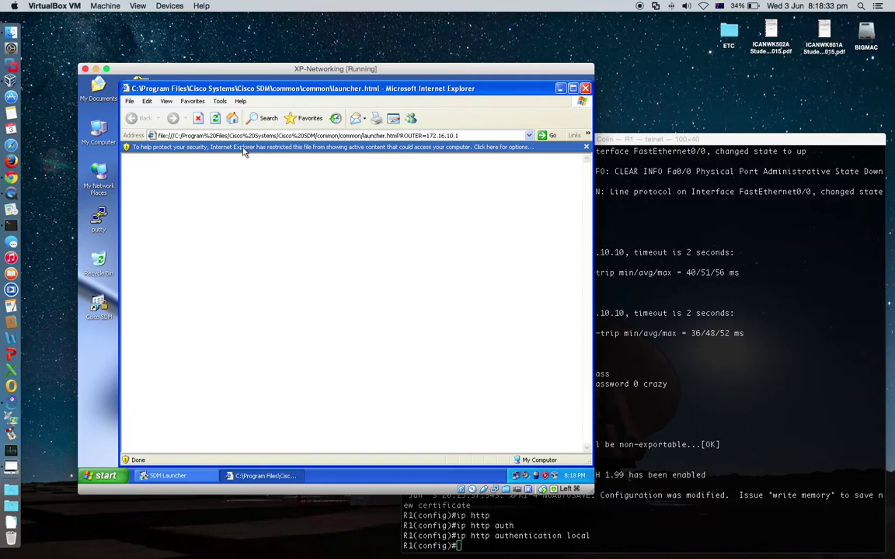
{"action": "left_click", "coordinate": [243, 149]}
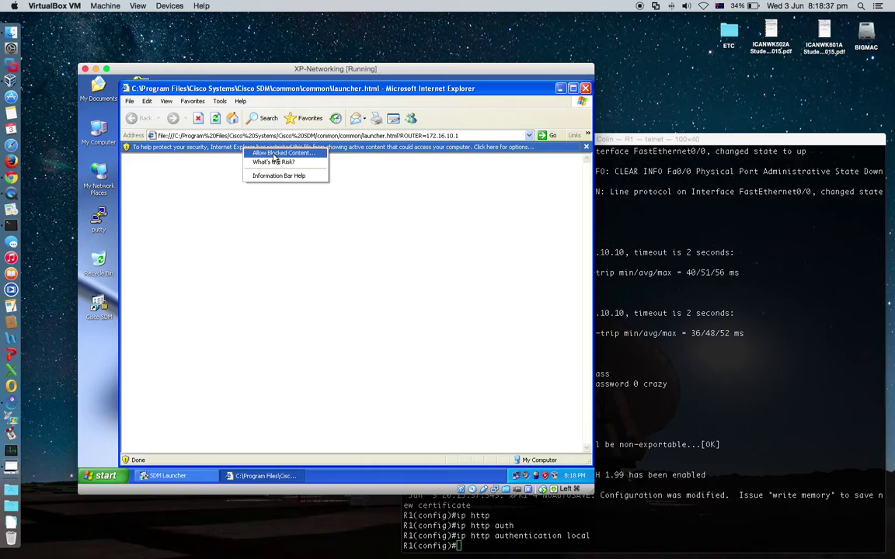
{"action": "left_click", "coordinate": [273, 155]}
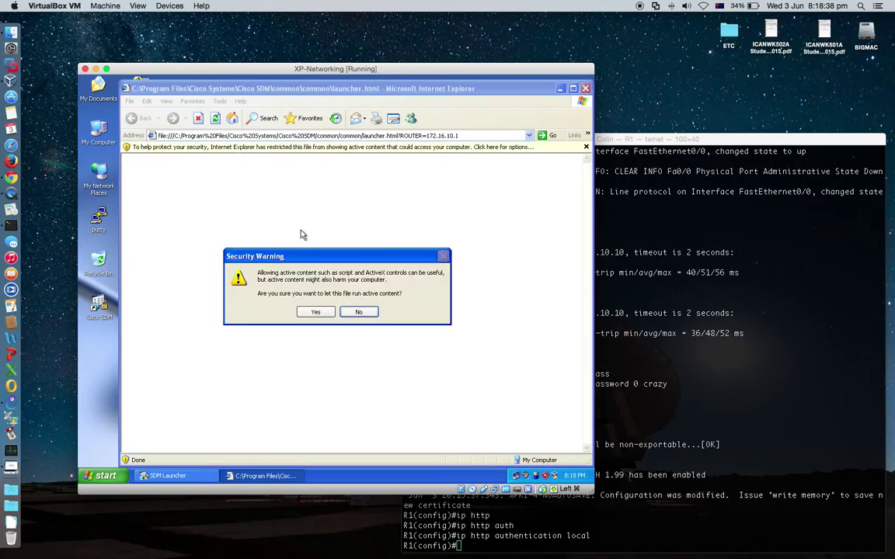
{"action": "left_click", "coordinate": [313, 313]}
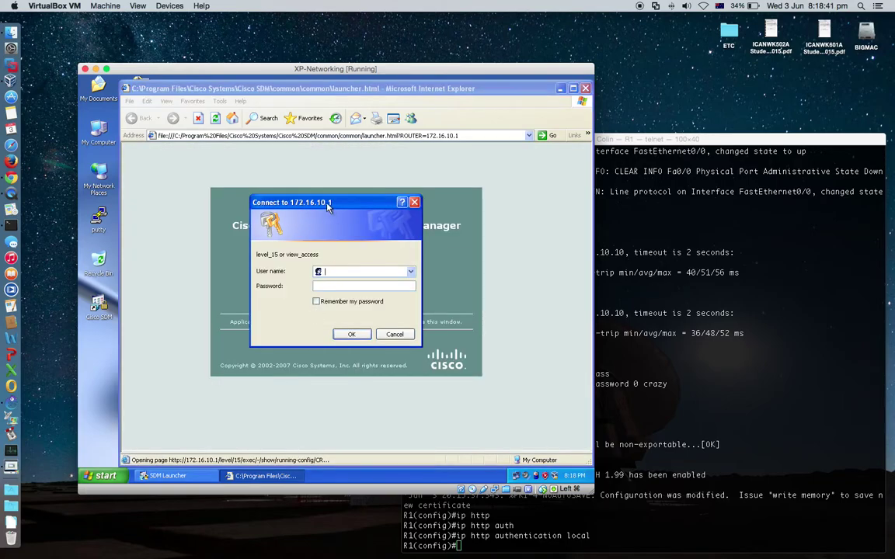
Enter the router's local account username in the Connect dialog
{"action": "left_click_drag", "start_coordinate": [322, 205], "coordinate": [341, 252]}
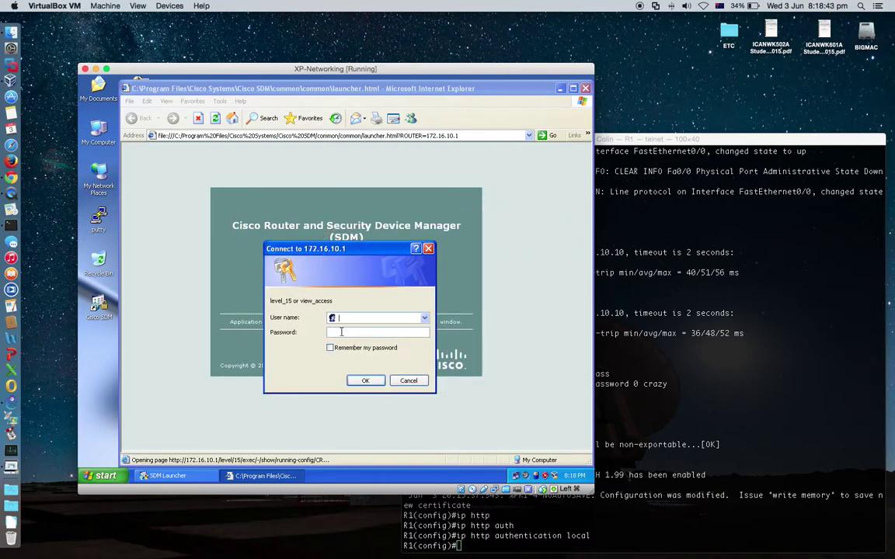
{"action": "left_click", "coordinate": [287, 303]}
{"action": "left_click", "coordinate": [620, 286]}
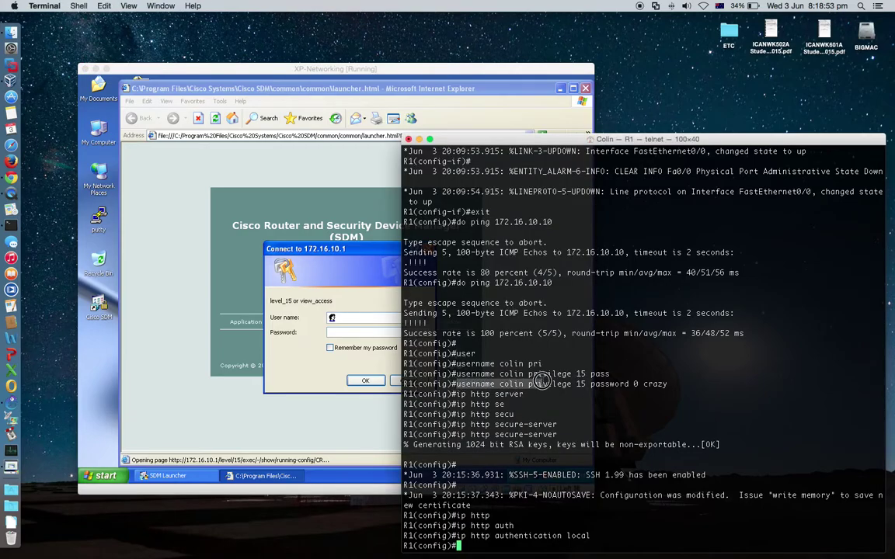
{"action": "left_click", "coordinate": [360, 320]}
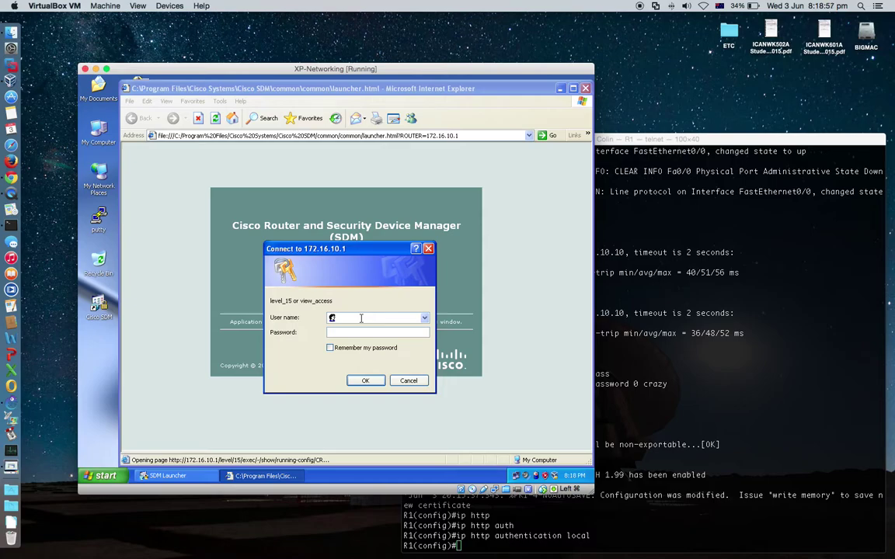
{"action": "type", "text": "colin"}
{"action": "key", "text": "Tab"}
Enter the account password, sign in, and look over the runAPP.shtml page source
{"action": "type", "text": "crazy"}
{"action": "left_click", "coordinate": [367, 381]}
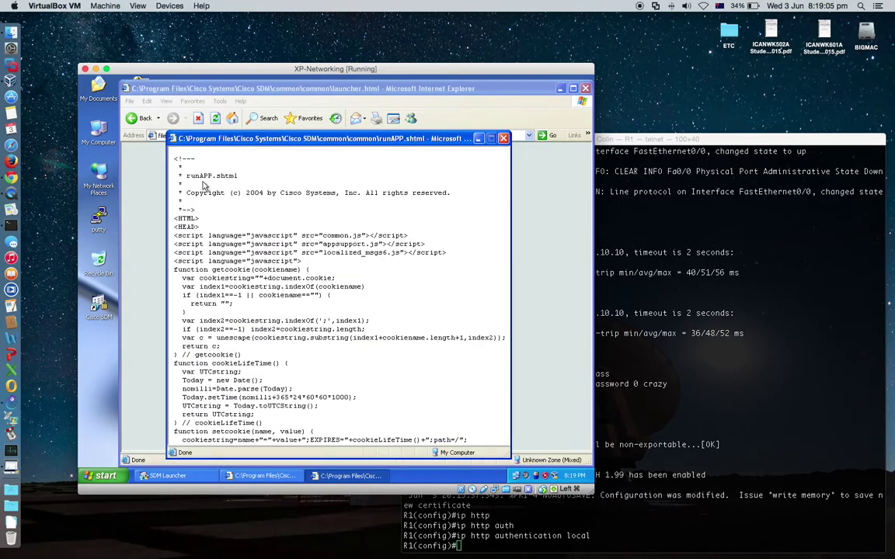
{"action": "left_click_drag", "start_coordinate": [194, 176], "coordinate": [309, 342]}
{"action": "left_click", "coordinate": [309, 342]}
{"action": "left_click_drag", "start_coordinate": [168, 156], "coordinate": [449, 310]}
{"action": "left_click", "coordinate": [449, 310]}
Close the runAPP.shtml source window and reposition the SDM launcher browser window
{"action": "left_click", "coordinate": [754, 269]}
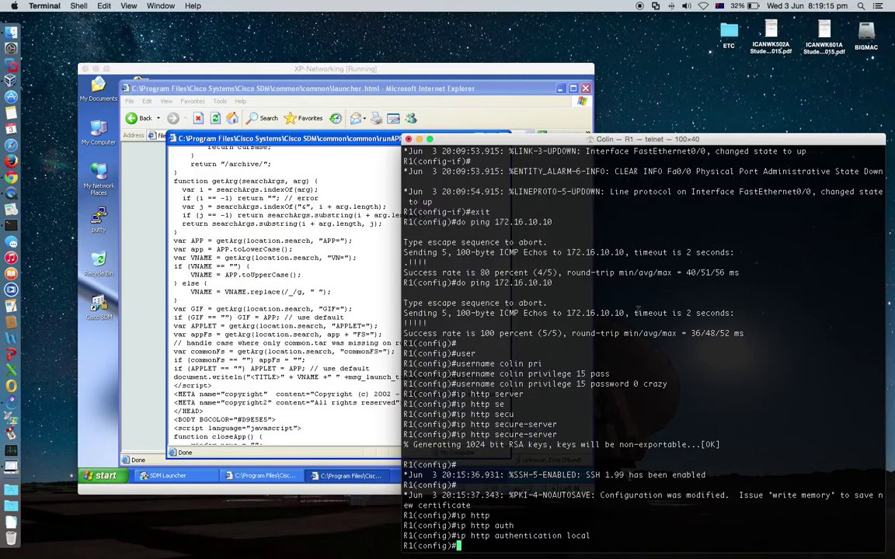
{"action": "left_click", "coordinate": [254, 261]}
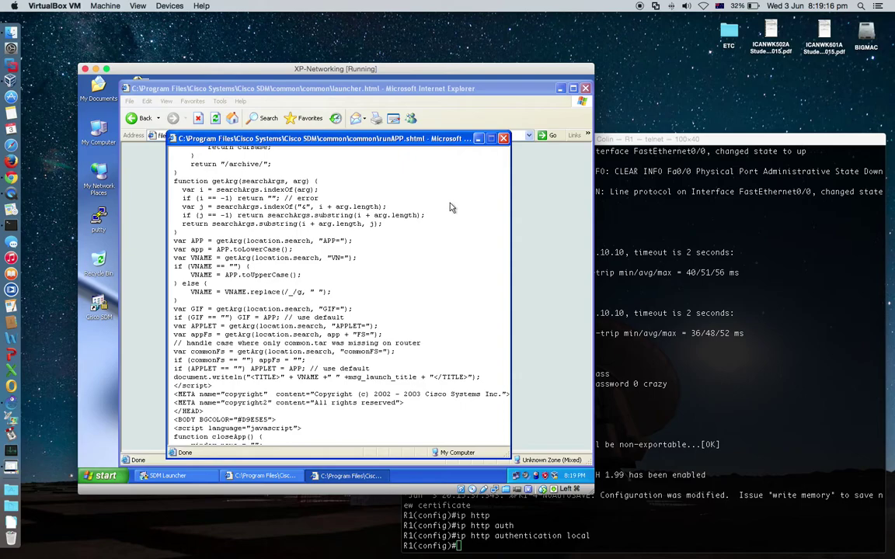
{"action": "left_click", "coordinate": [503, 139]}
{"action": "left_click_drag", "start_coordinate": [336, 94], "coordinate": [307, 82]}
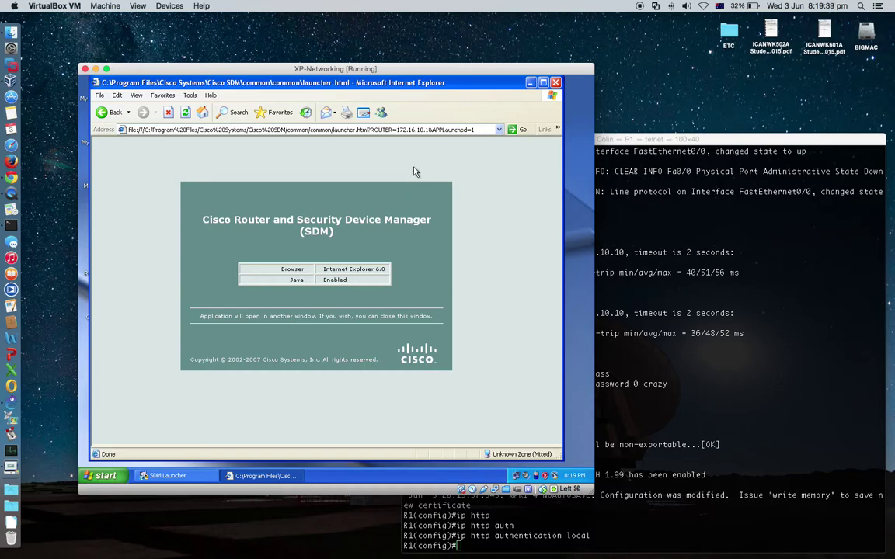
In Internet Options > Advanced, tick 'Allow active content to run in files on My Computer' and apply
{"action": "left_click_drag", "start_coordinate": [435, 83], "coordinate": [437, 88]}
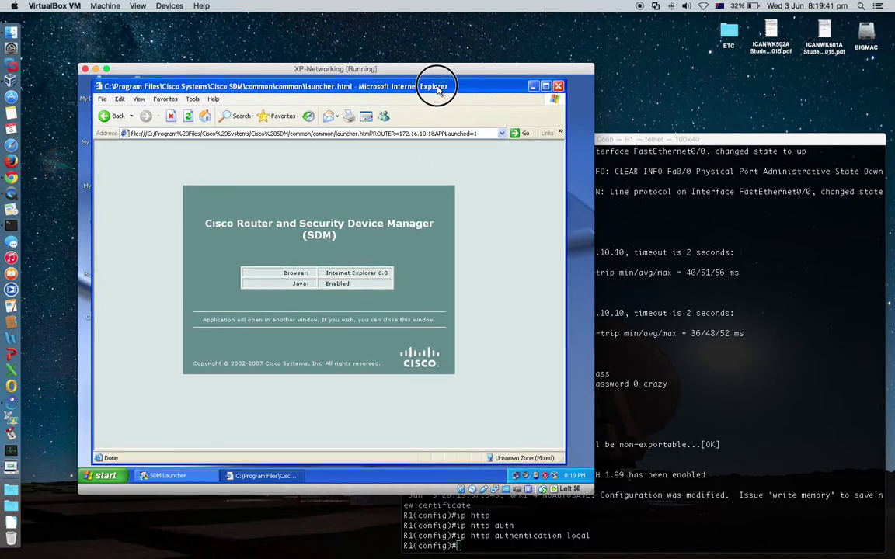
{"action": "left_click", "coordinate": [192, 100]}
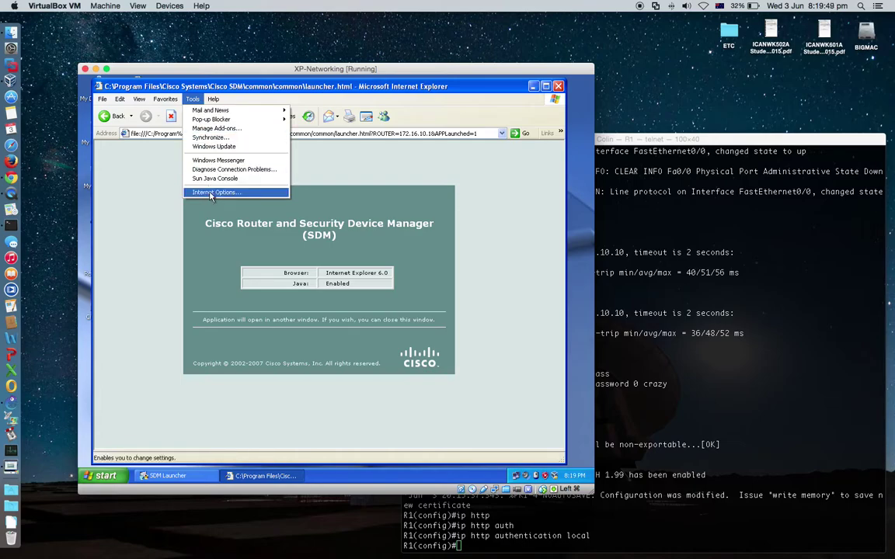
{"action": "left_click", "coordinate": [211, 194]}
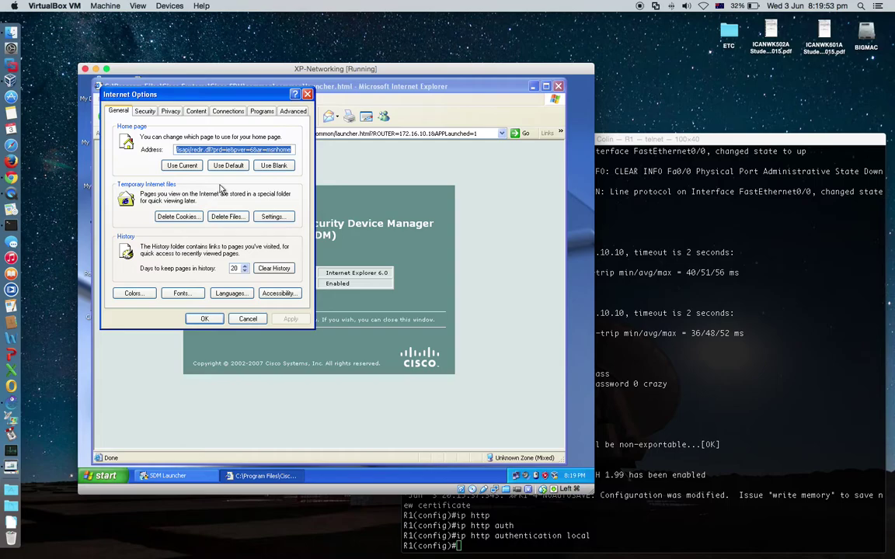
{"action": "left_click", "coordinate": [292, 112]}
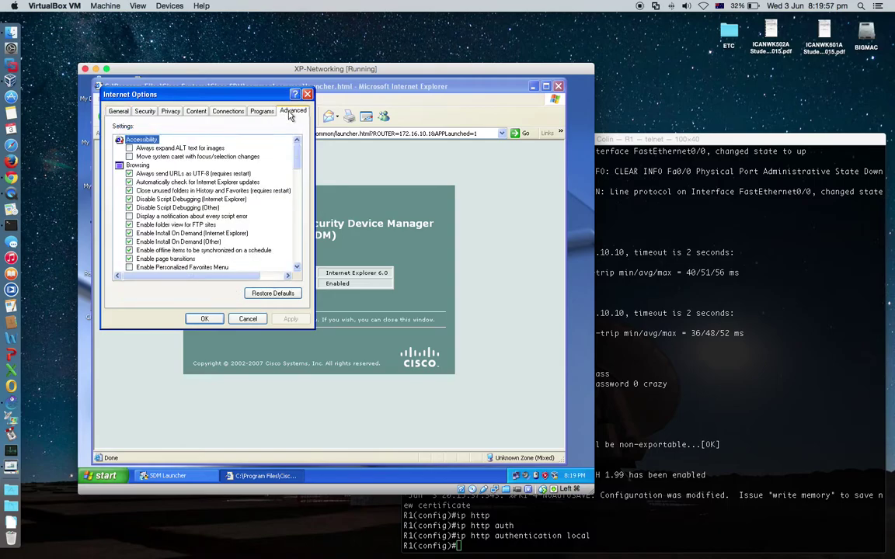
{"action": "left_click_drag", "start_coordinate": [299, 157], "coordinate": [294, 243]}
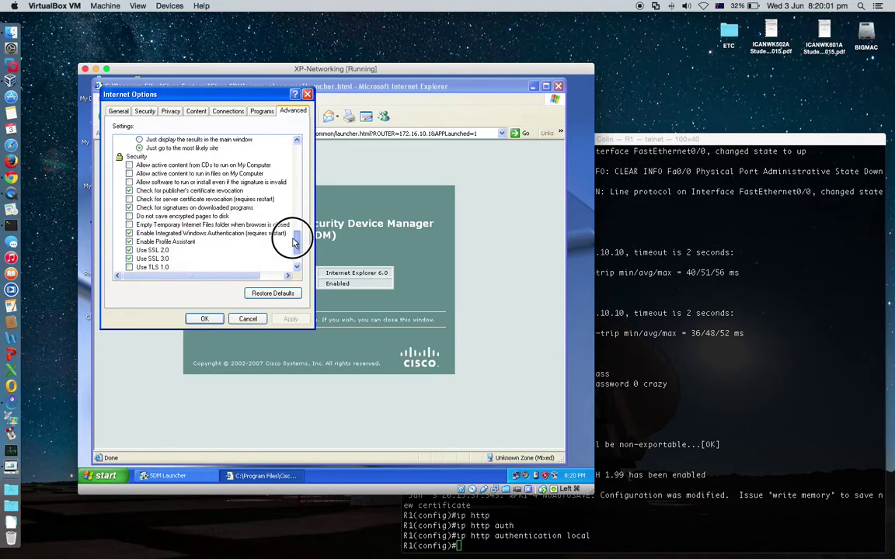
{"action": "left_click", "coordinate": [138, 157]}
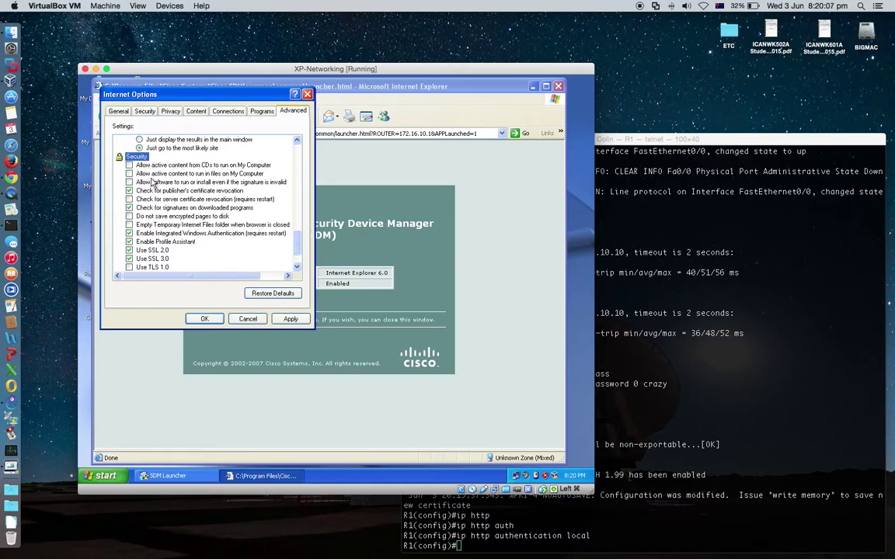
{"action": "left_click", "coordinate": [183, 174]}
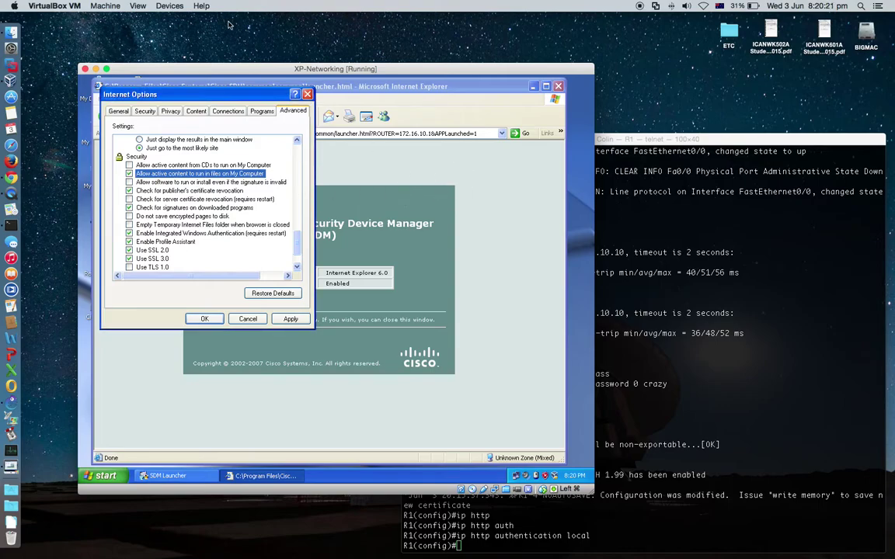
{"action": "left_click_drag", "start_coordinate": [237, 94], "coordinate": [385, 402]}
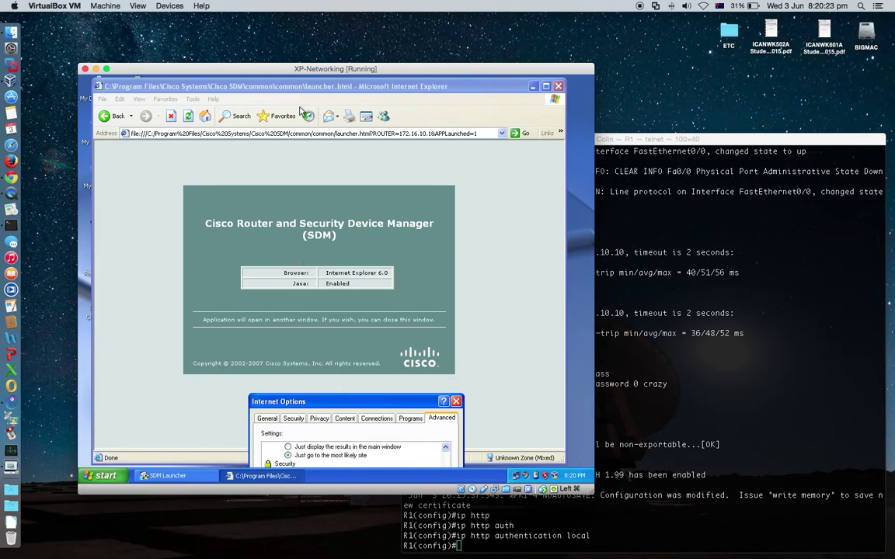
{"action": "left_click_drag", "start_coordinate": [330, 403], "coordinate": [211, 146]}
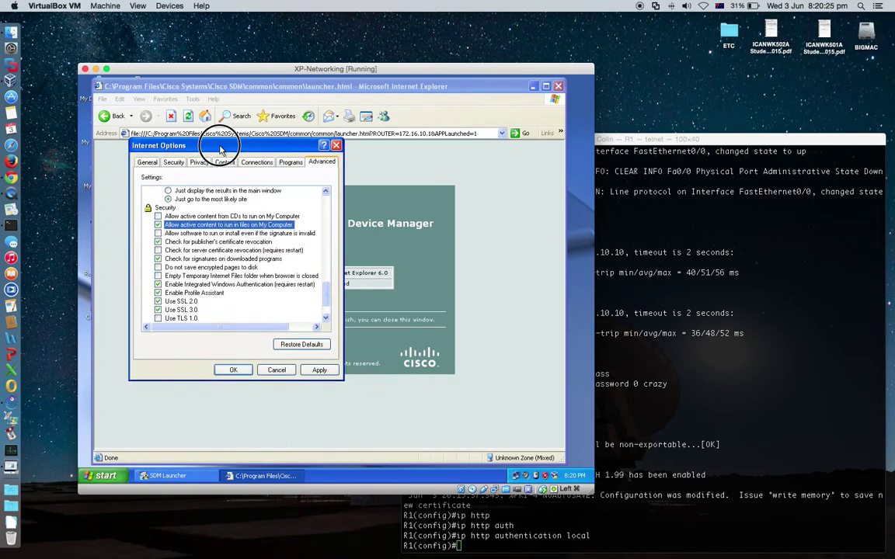
{"action": "left_click", "coordinate": [319, 369]}
{"action": "left_click", "coordinate": [233, 370]}
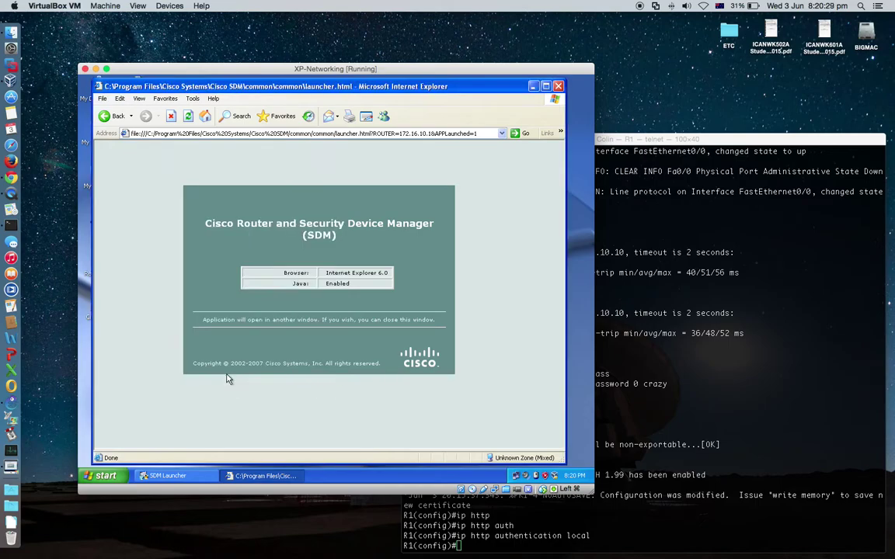
Reopen the SDM Launcher from the desktop, pick 172.16.10.1 from the device list, and launch
{"action": "left_click", "coordinate": [557, 87]}
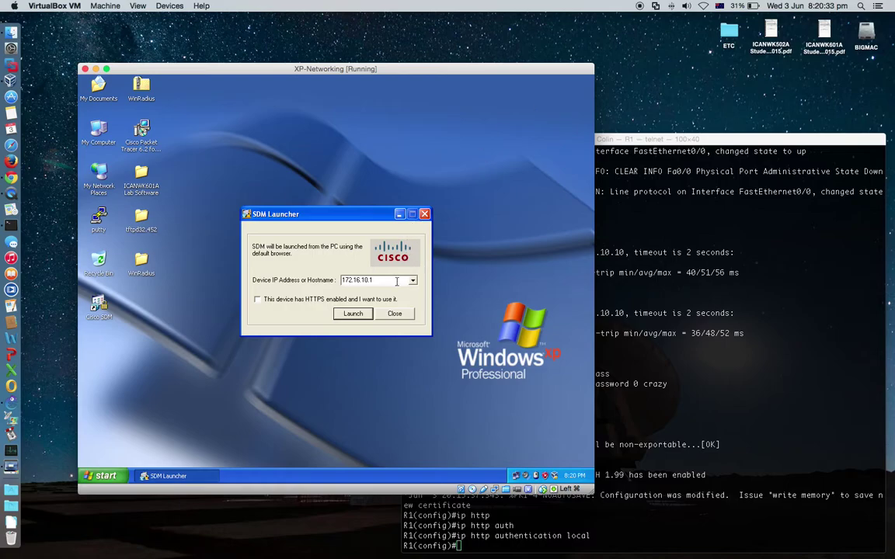
{"action": "left_click", "coordinate": [424, 214]}
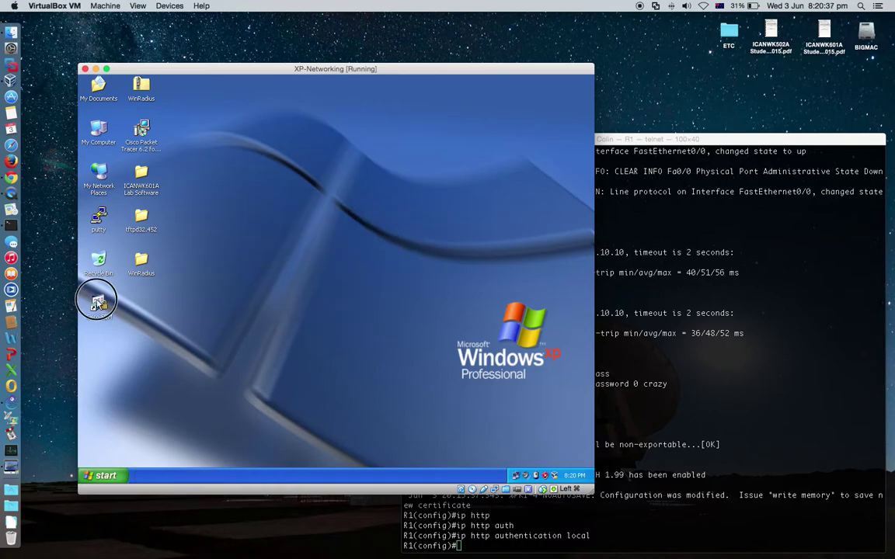
{"action": "double_click", "coordinate": [98, 303]}
{"action": "left_click", "coordinate": [412, 281]}
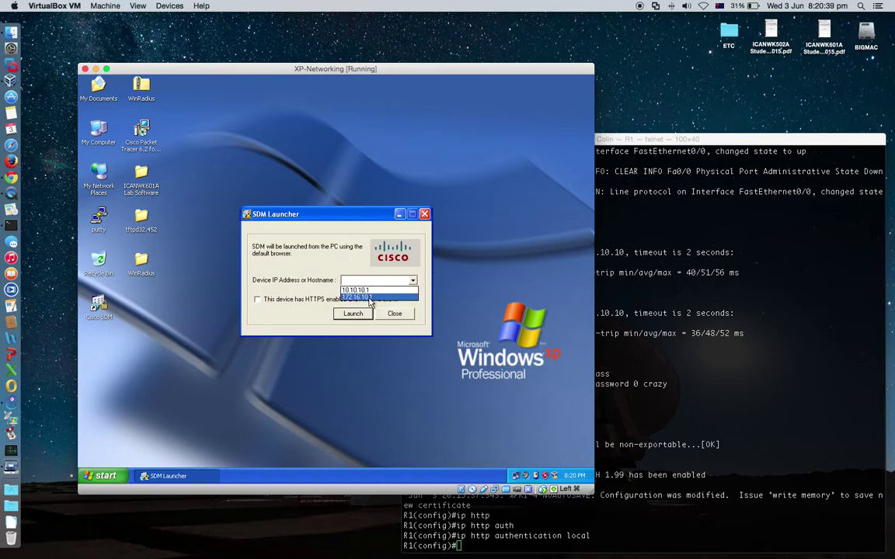
{"action": "left_click", "coordinate": [370, 298]}
{"action": "left_click", "coordinate": [374, 281]}
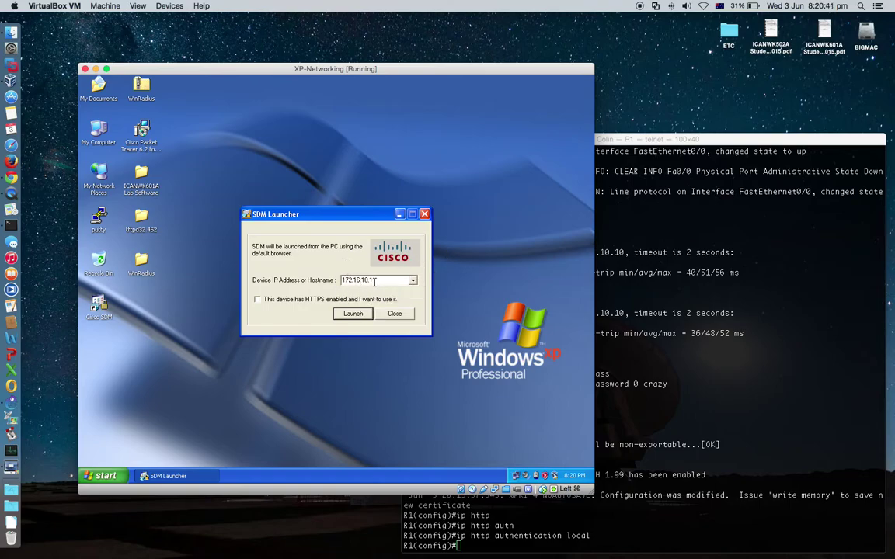
{"action": "left_click", "coordinate": [353, 314]}
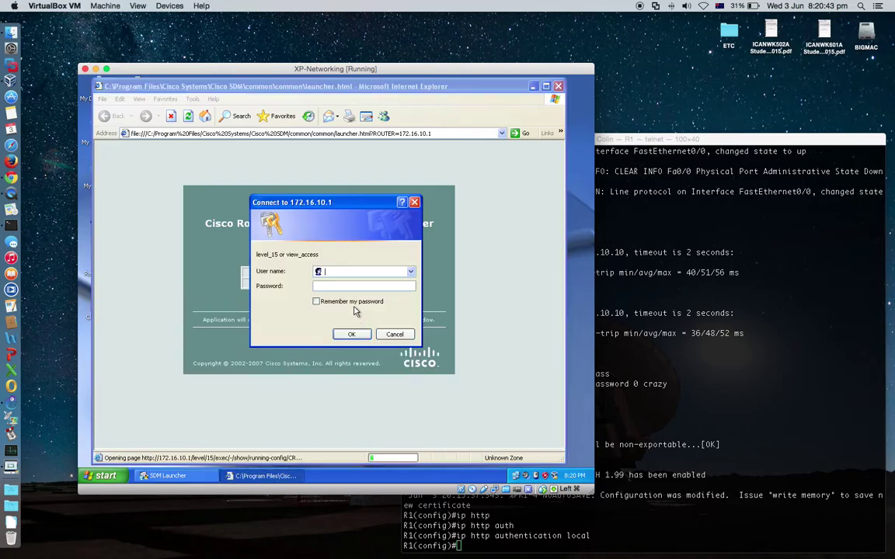
Log into R1 at 172.16.10.1 twice and trust the signed Cisco applet to load SDM 2.5
{"action": "left_click", "coordinate": [346, 271]}
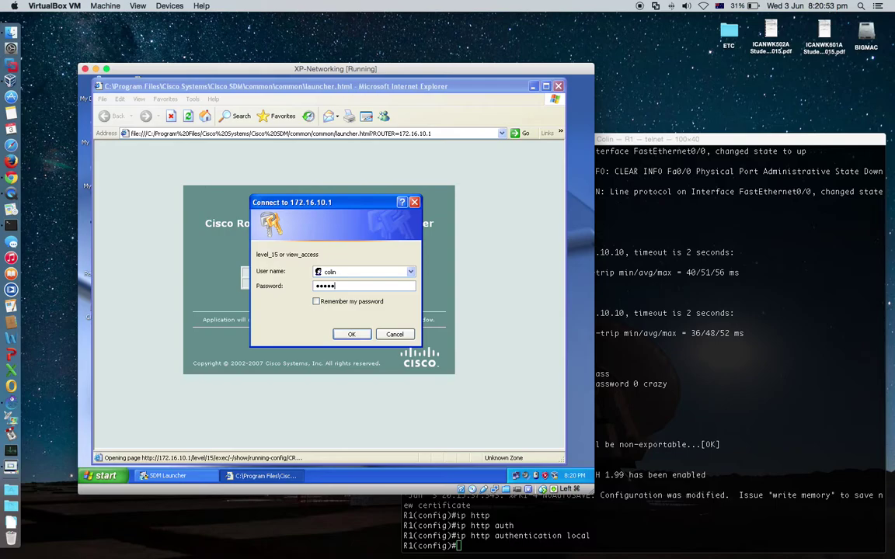
{"action": "key", "text": "Return"}
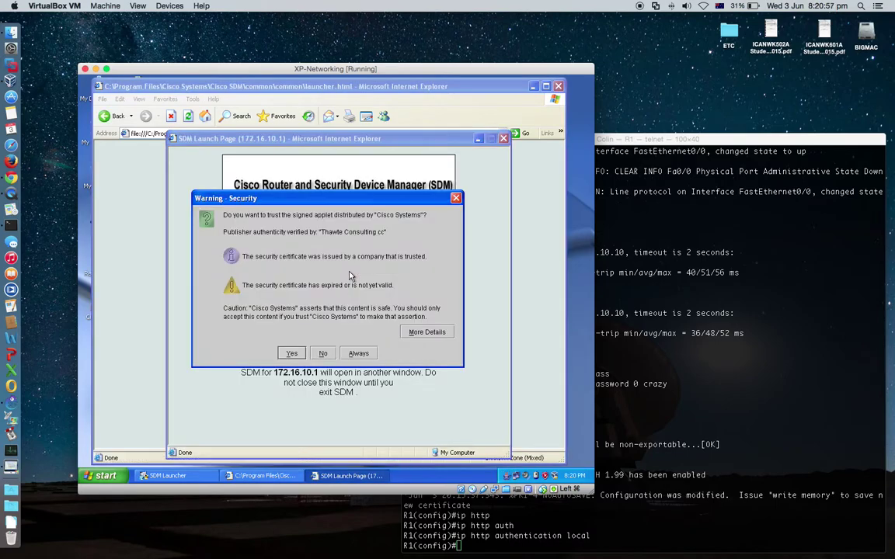
{"action": "left_click", "coordinate": [292, 354]}
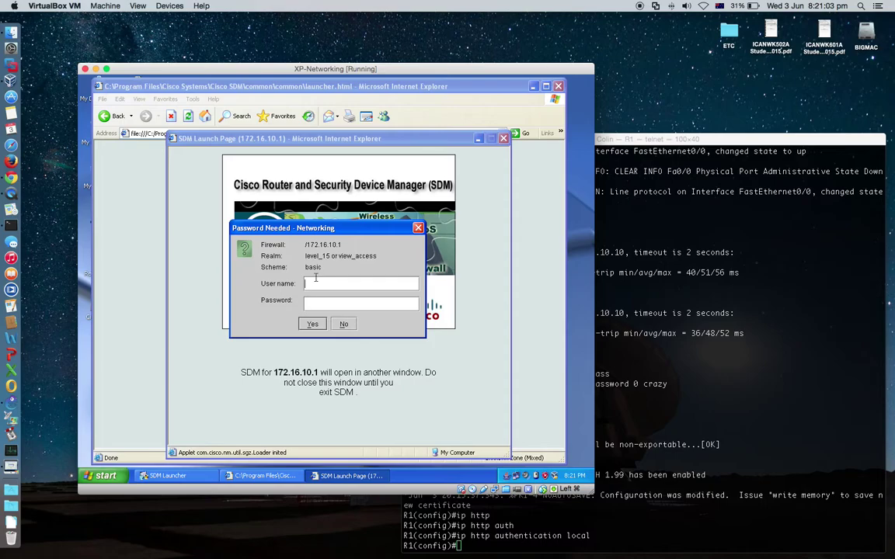
{"action": "left_click", "coordinate": [319, 283]}
{"action": "left_click", "coordinate": [312, 324]}
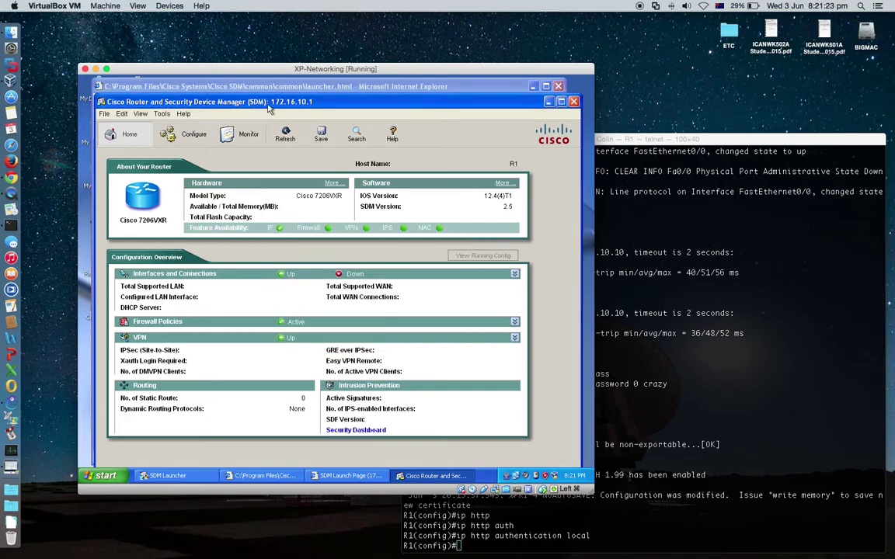
Reposition the SDM window and show the Monitor overview: CPU 15%, memory 6%, FastEthernet0/0 up
{"action": "left_click_drag", "start_coordinate": [368, 94], "coordinate": [373, 89]}
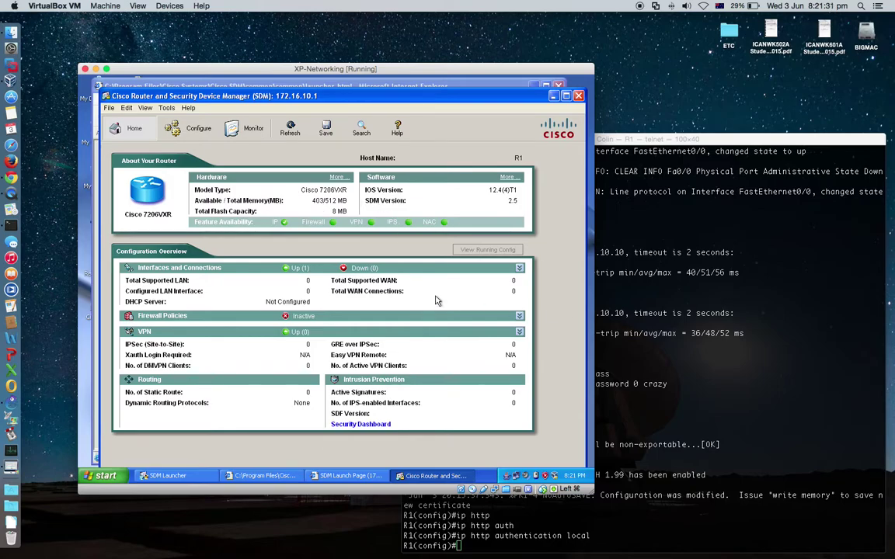
{"action": "left_click_drag", "start_coordinate": [247, 101], "coordinate": [241, 99]}
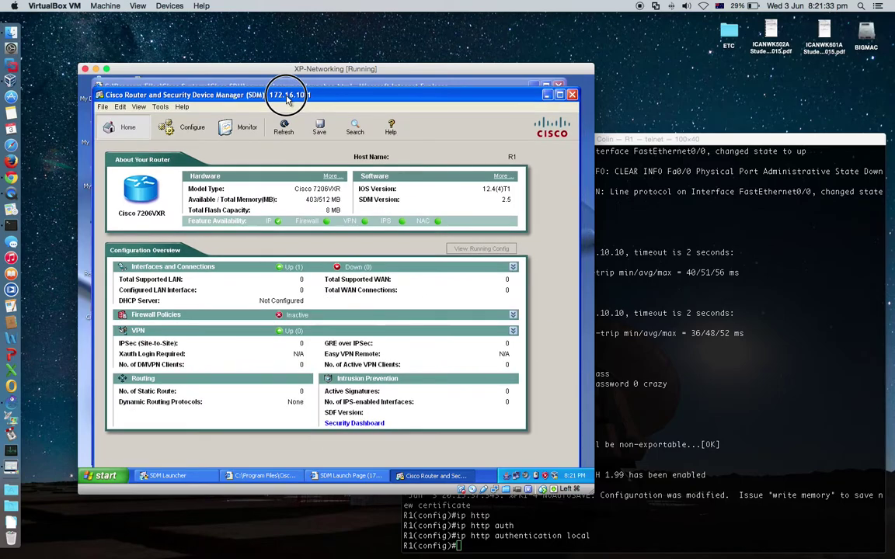
{"action": "left_click", "coordinate": [246, 133]}
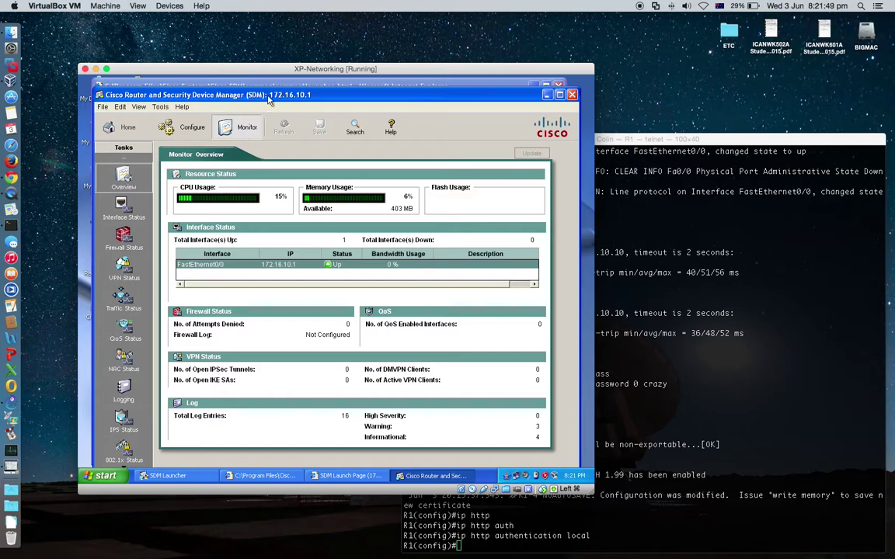
{"action": "left_click_drag", "start_coordinate": [269, 97], "coordinate": [268, 90]}
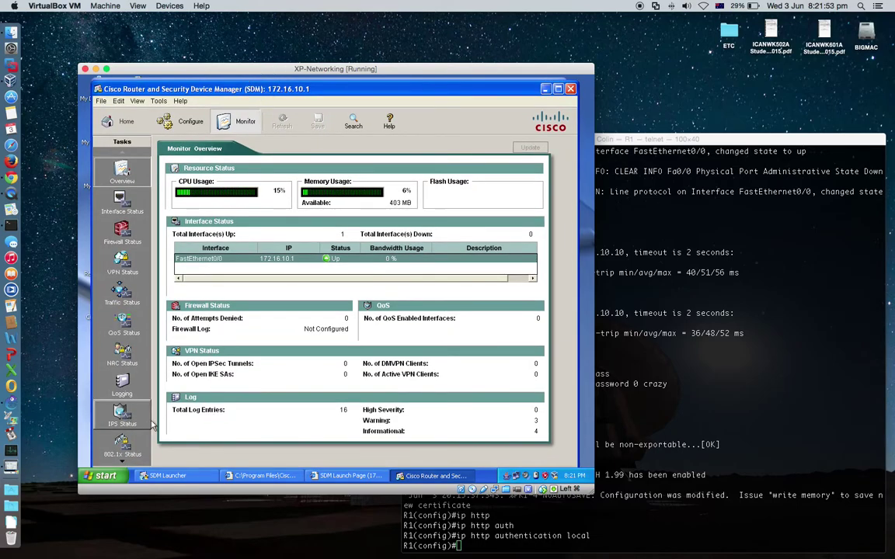
{"action": "left_click", "coordinate": [126, 414]}
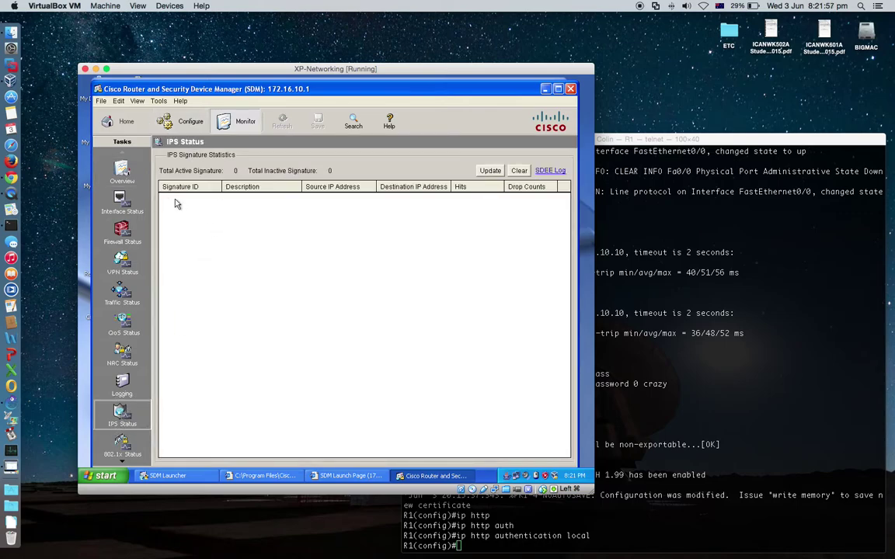
{"action": "left_click", "coordinate": [147, 179]}
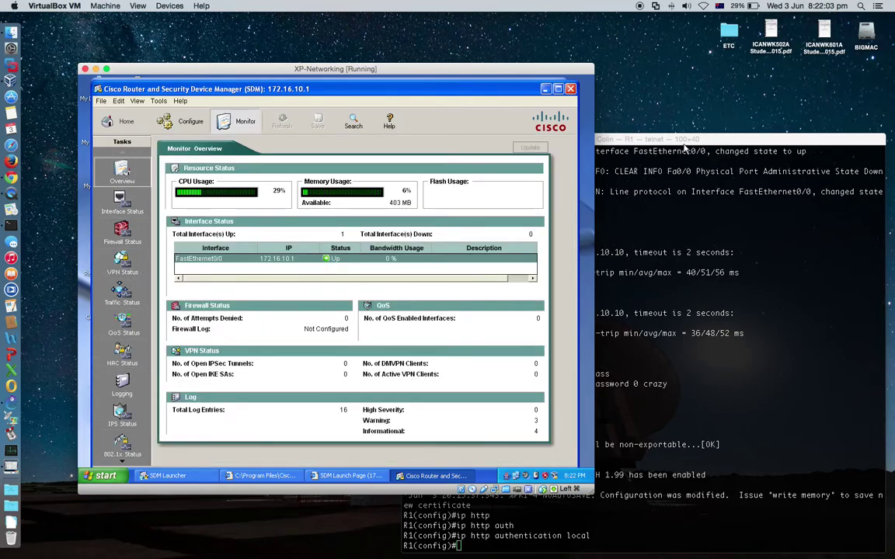
{"action": "left_click_drag", "start_coordinate": [686, 145], "coordinate": [671, 76]}
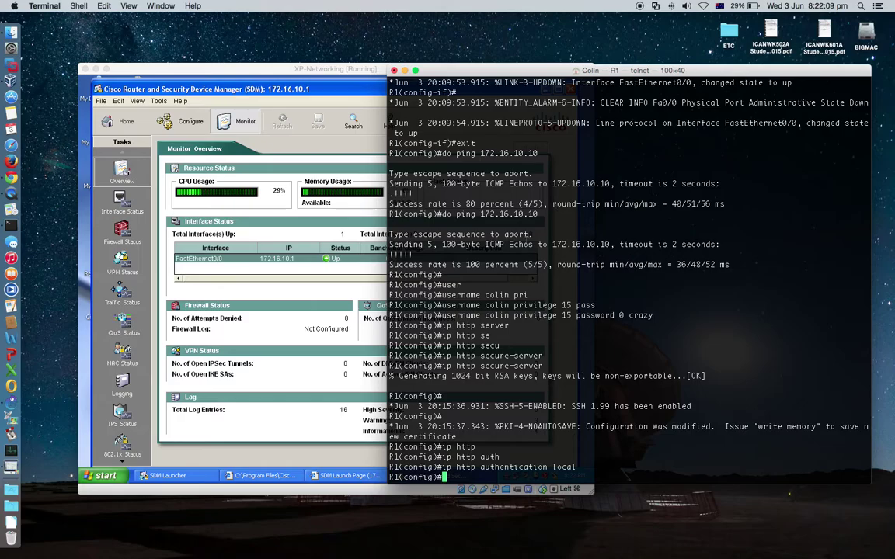
{"action": "left_click_drag", "start_coordinate": [528, 70], "coordinate": [542, 75]}
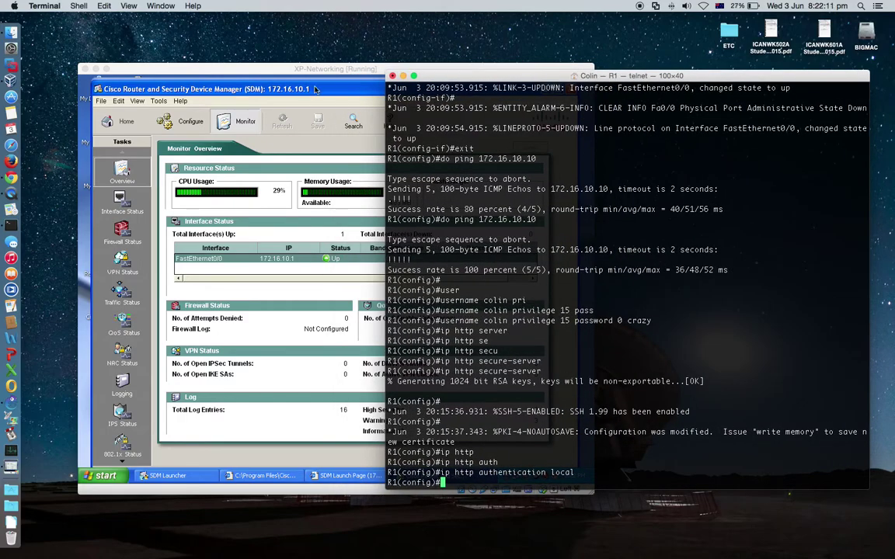
{"action": "left_click", "coordinate": [284, 80]}
{"action": "left_click_drag", "start_coordinate": [303, 85], "coordinate": [348, 95]}
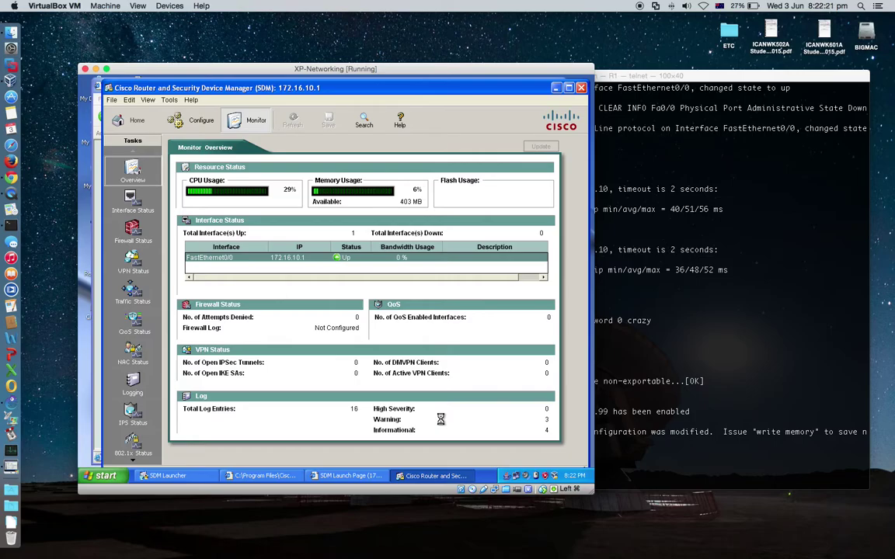
Open the ICANWK601A Student Assessment Guide PDF and browse pages 21–27
{"action": "double_click", "coordinate": [824, 31]}
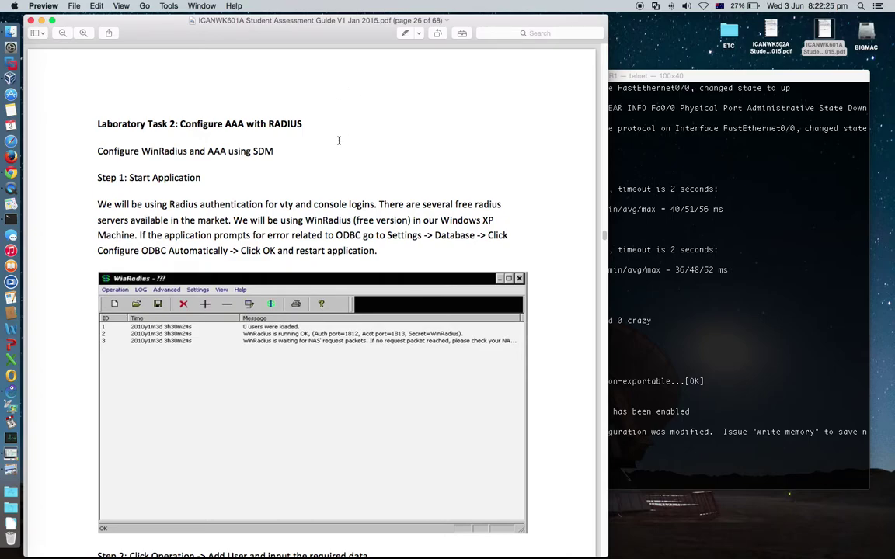
{"action": "scroll", "coordinate": [338, 140], "scroll_direction": "up", "scroll_amount": 10}
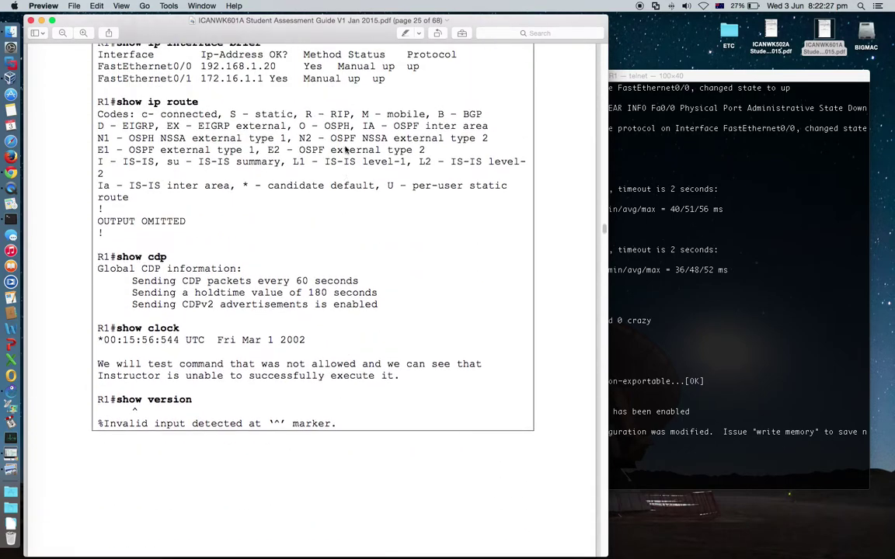
{"action": "scroll", "coordinate": [346, 150], "scroll_direction": "up", "scroll_amount": 15}
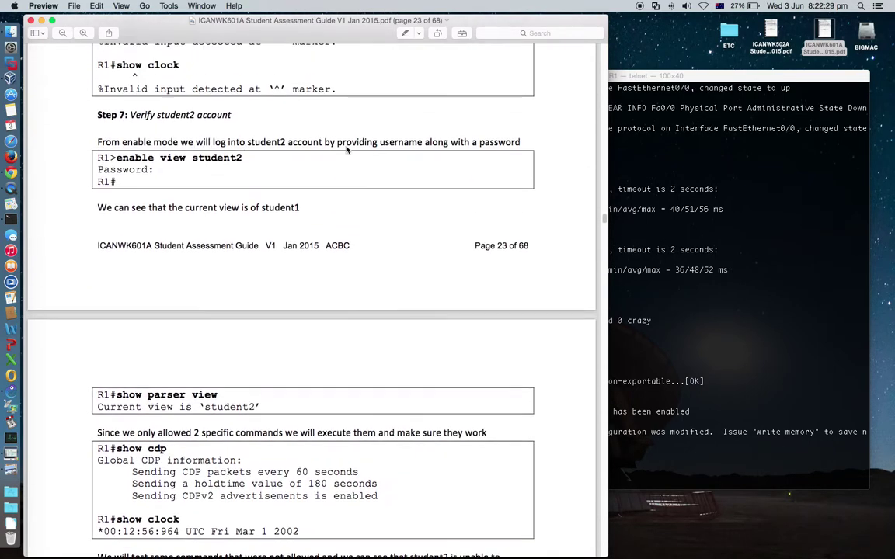
{"action": "scroll", "coordinate": [346, 150], "scroll_direction": "up", "scroll_amount": 15}
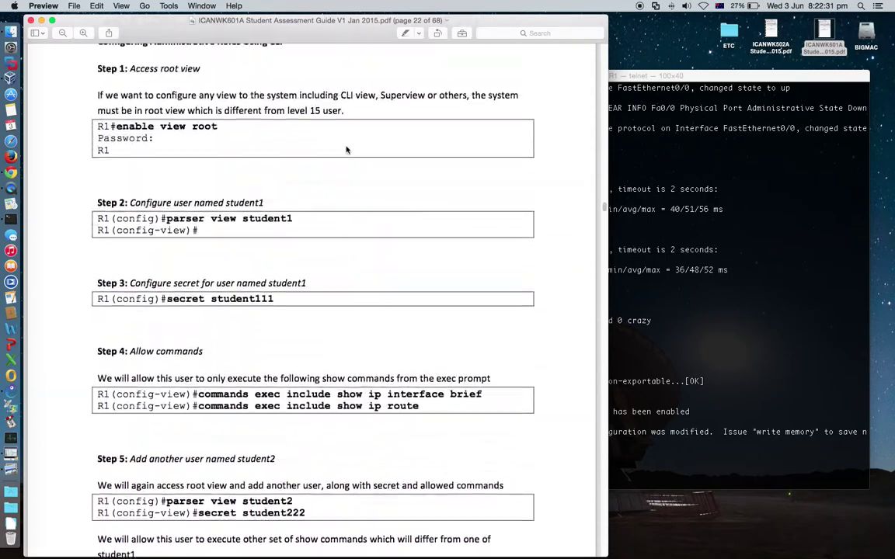
{"action": "scroll", "coordinate": [347, 150], "scroll_direction": "up", "scroll_amount": 10}
{"action": "scroll", "coordinate": [346, 147], "scroll_direction": "down", "scroll_amount": 6}
{"action": "scroll", "coordinate": [346, 146], "scroll_direction": "down", "scroll_amount": 20}
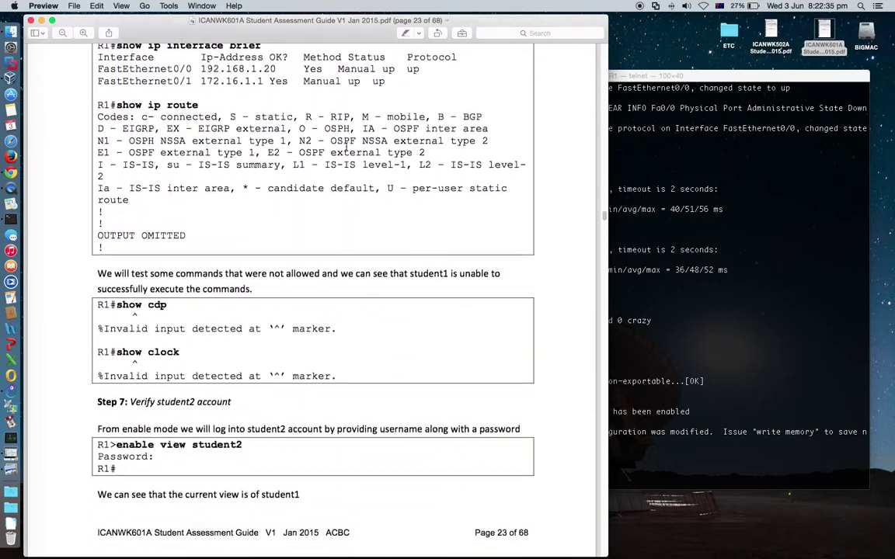
{"action": "scroll", "coordinate": [346, 146], "scroll_direction": "down", "scroll_amount": 20}
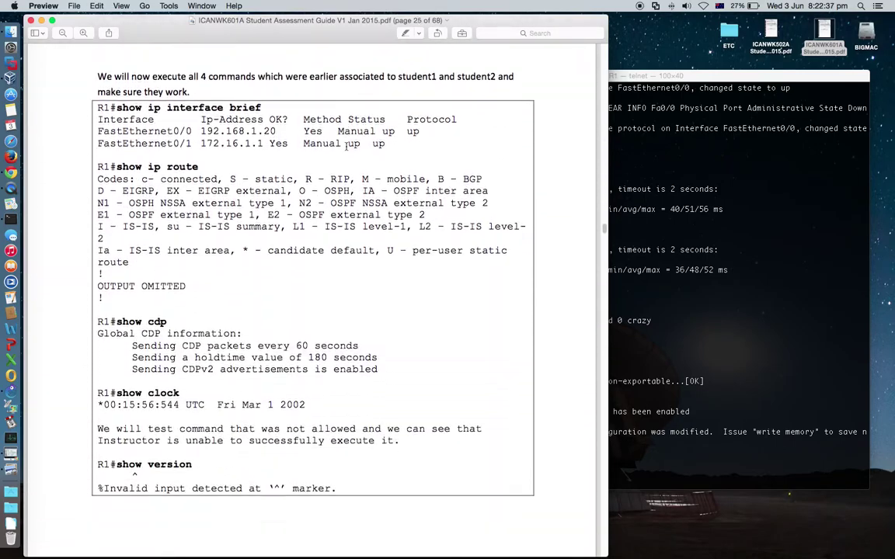
{"action": "scroll", "coordinate": [347, 146], "scroll_direction": "down", "scroll_amount": 20}
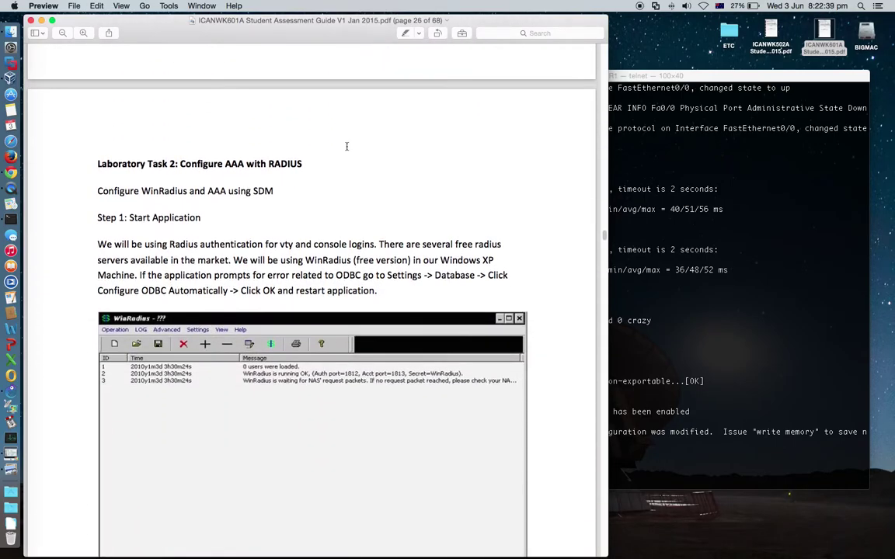
{"action": "scroll", "coordinate": [346, 146], "scroll_direction": "down", "scroll_amount": 3}
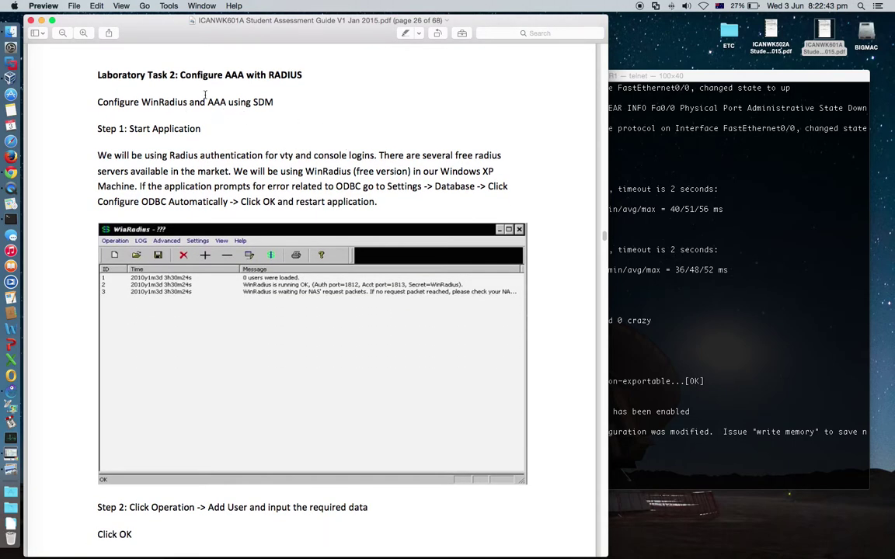
Highlight 'AAA with RADIUS' and 'SDM' in Laboratory Task 2, ending on page 26
{"action": "double_click", "coordinate": [223, 74]}
{"action": "left_click", "coordinate": [265, 75]}
{"action": "left_click_drag", "start_coordinate": [225, 75], "coordinate": [313, 75]}
{"action": "left_click", "coordinate": [317, 77]}
{"action": "left_click_drag", "start_coordinate": [254, 103], "coordinate": [272, 101]}
{"action": "left_click", "coordinate": [296, 133]}
{"action": "scroll", "coordinate": [312, 223], "scroll_direction": "down", "scroll_amount": 20}
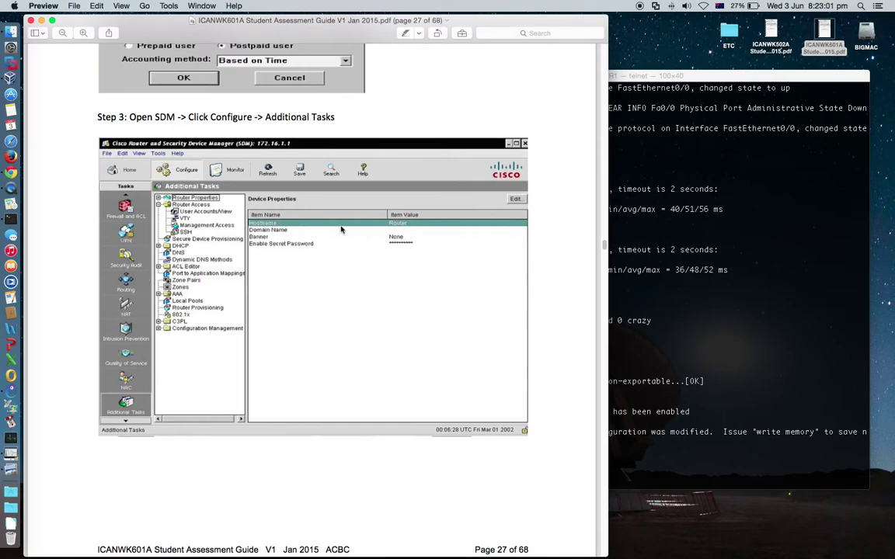
{"action": "scroll", "coordinate": [349, 195], "scroll_direction": "up", "scroll_amount": 20}
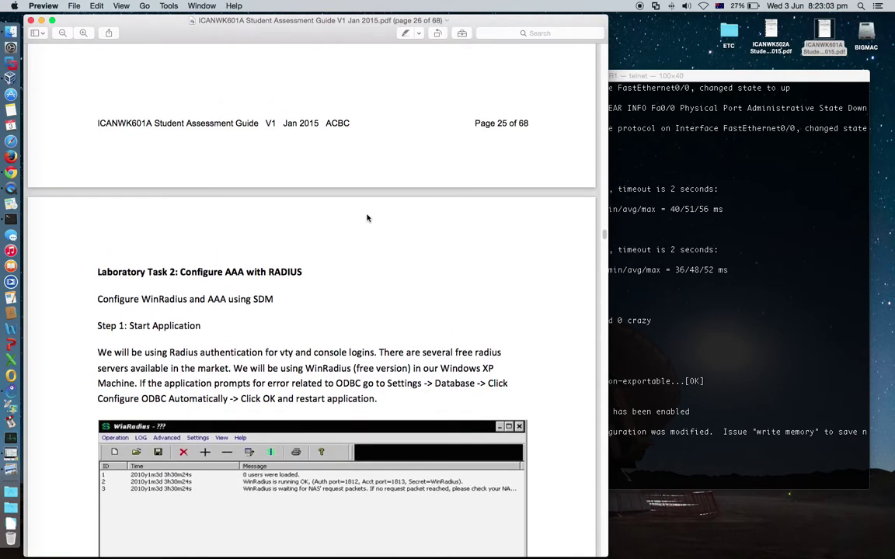
Close the assessment guide PDF and bring the R1 telnet session at R1(config)# forward
{"action": "left_click", "coordinate": [32, 20]}
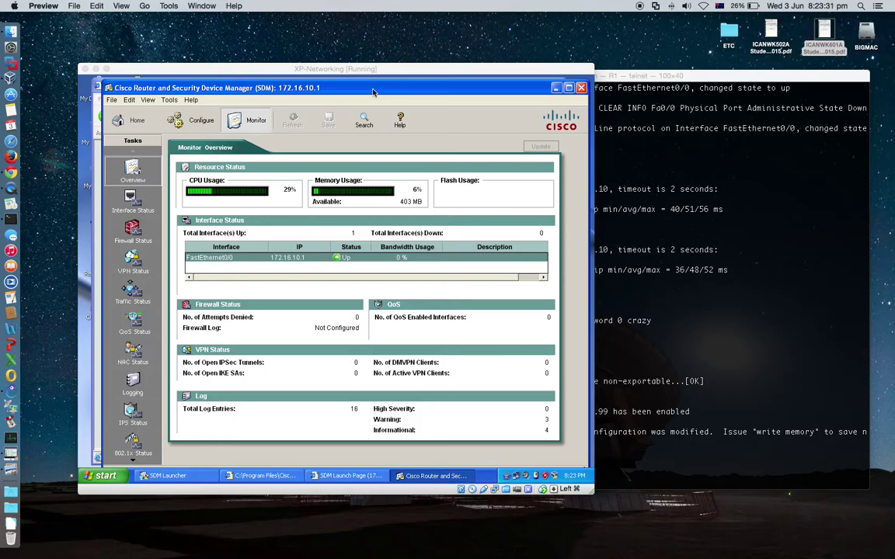
{"action": "left_click", "coordinate": [647, 75]}
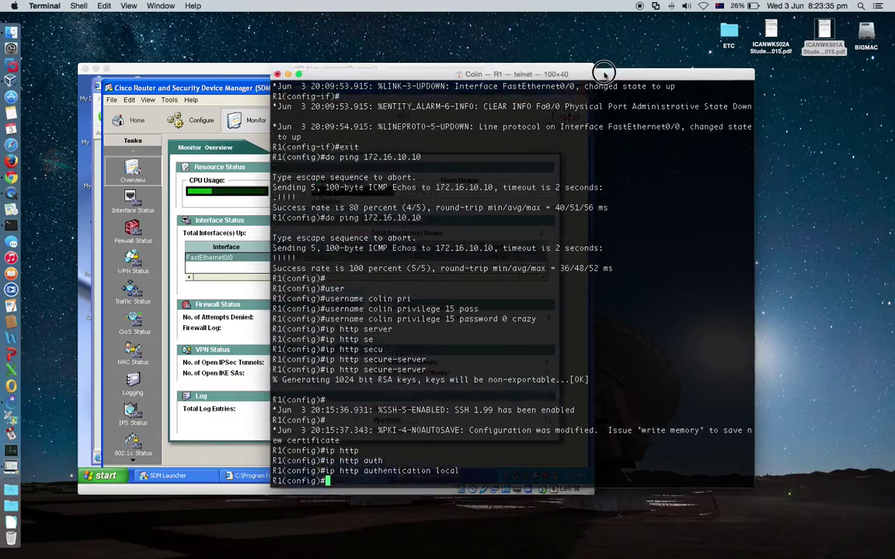